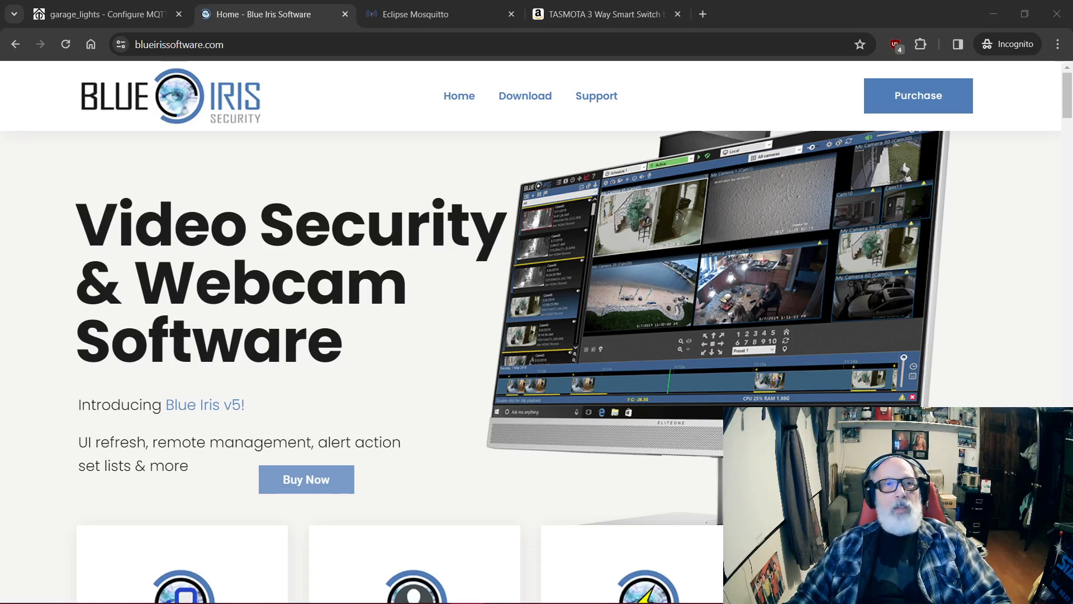
Step: View the Eclipse Mosquitto broker website, and return to the main menu of the garage_lights Tasmota device
{"action": "left_click", "coordinate": [424, 15]}
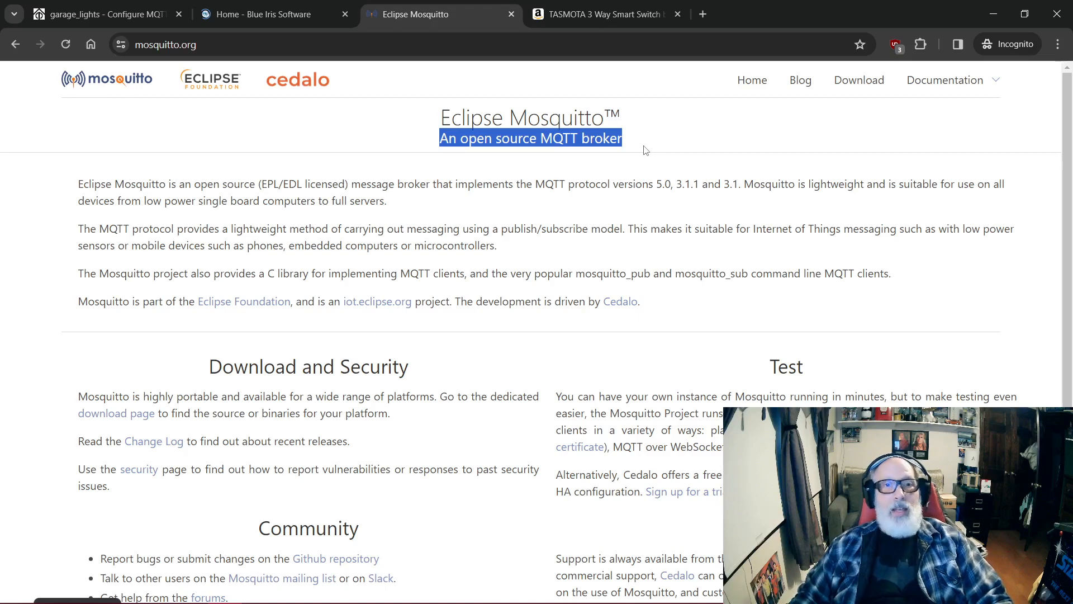
{"action": "left_click", "coordinate": [109, 15]}
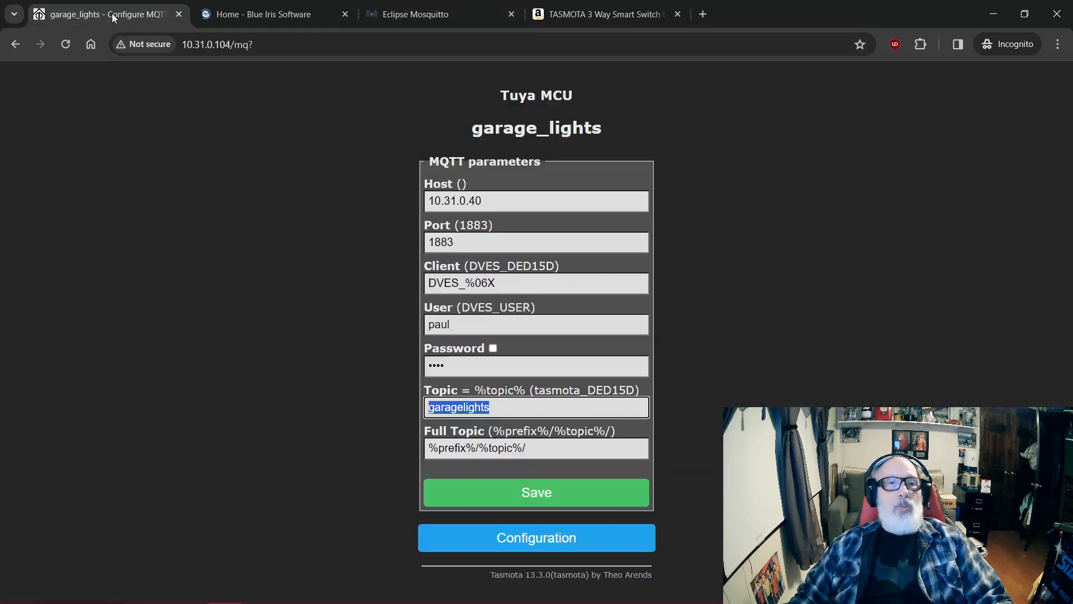
{"action": "left_click", "coordinate": [570, 538]}
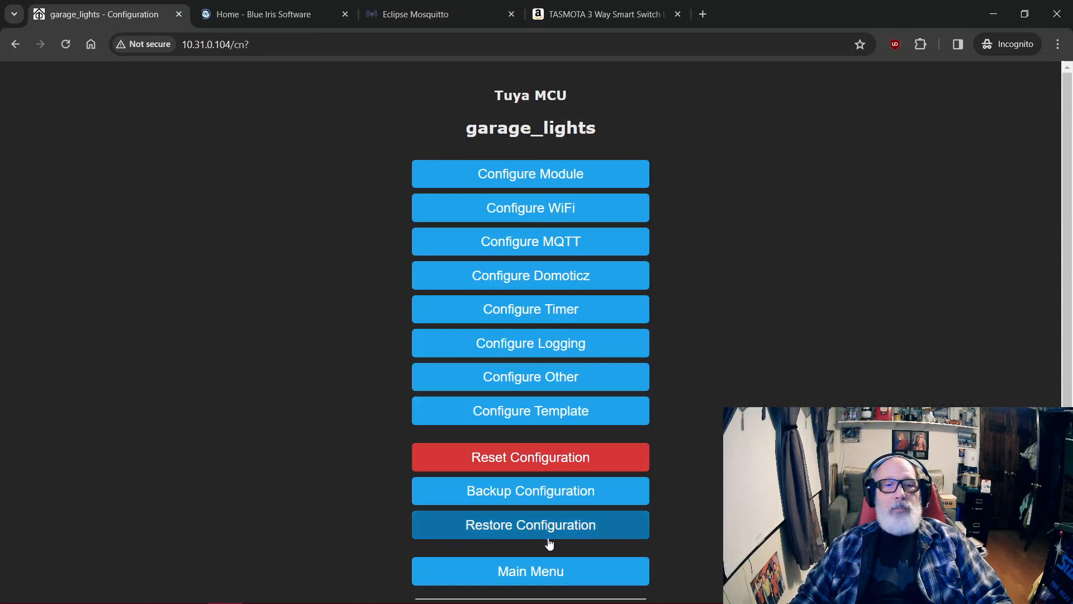
{"action": "left_click", "coordinate": [531, 571]}
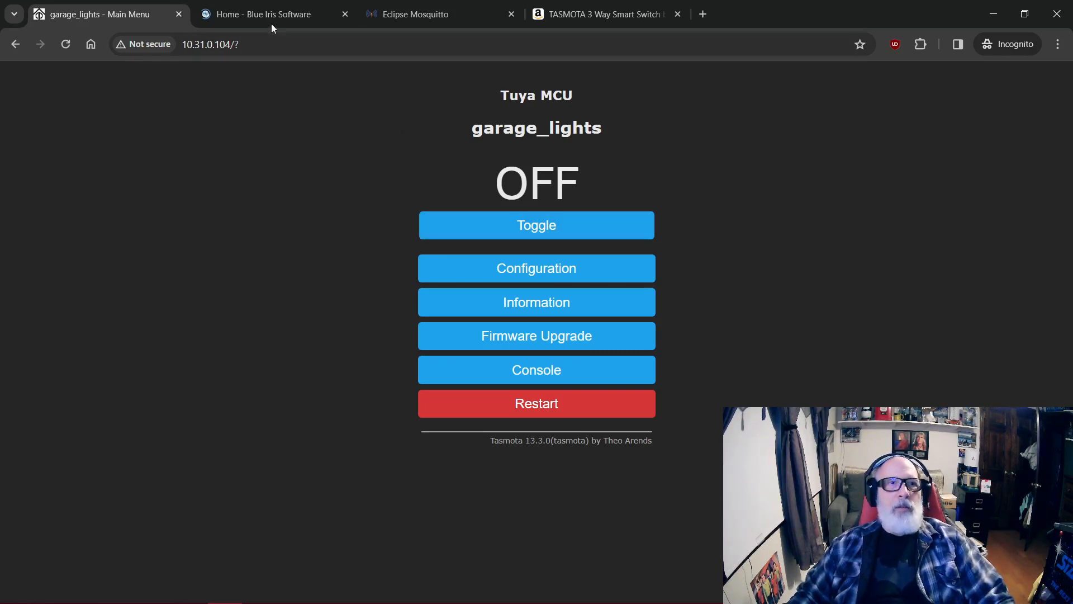
Step: Look at the Amazon listing for the Martin Jerry TASMOTA 3 Way Smart Switch, and go back to the garage_lights device page
{"action": "left_click", "coordinate": [574, 19]}
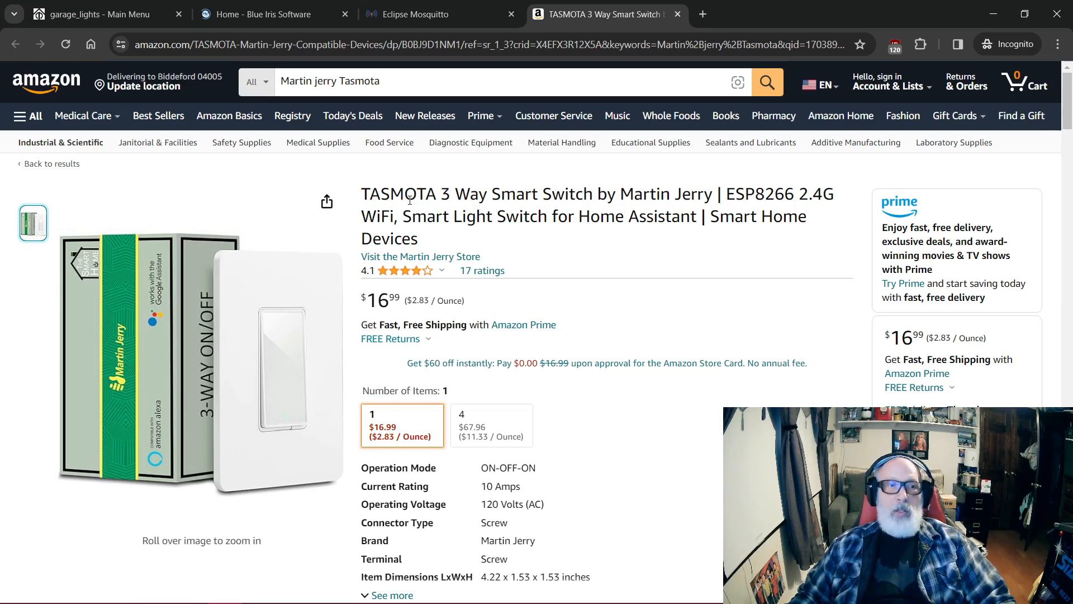
{"action": "mouse_move", "coordinate": [182, 320]}
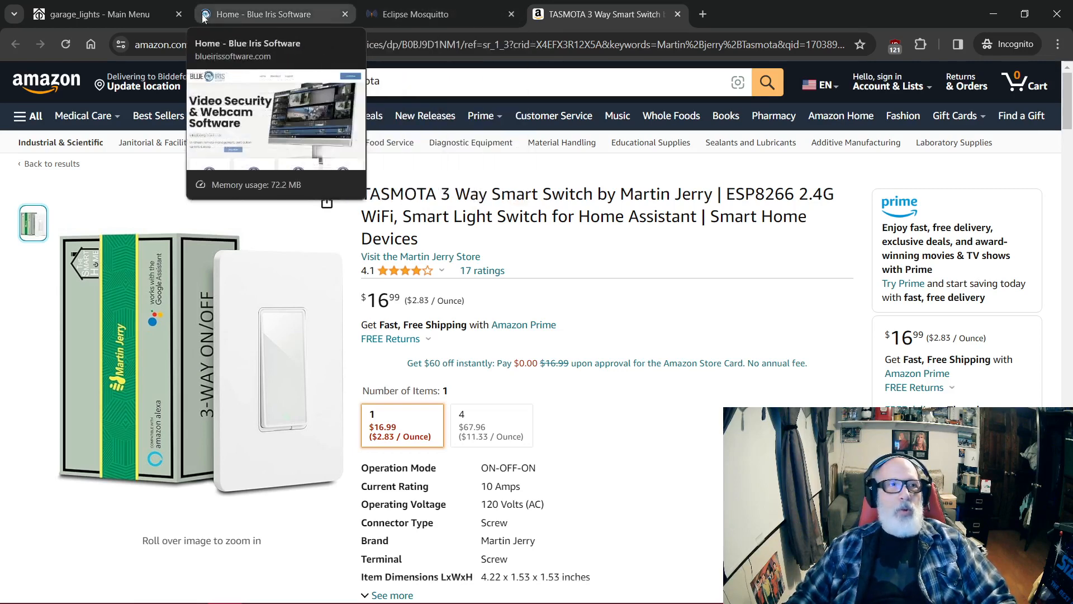
{"action": "left_click", "coordinate": [130, 21]}
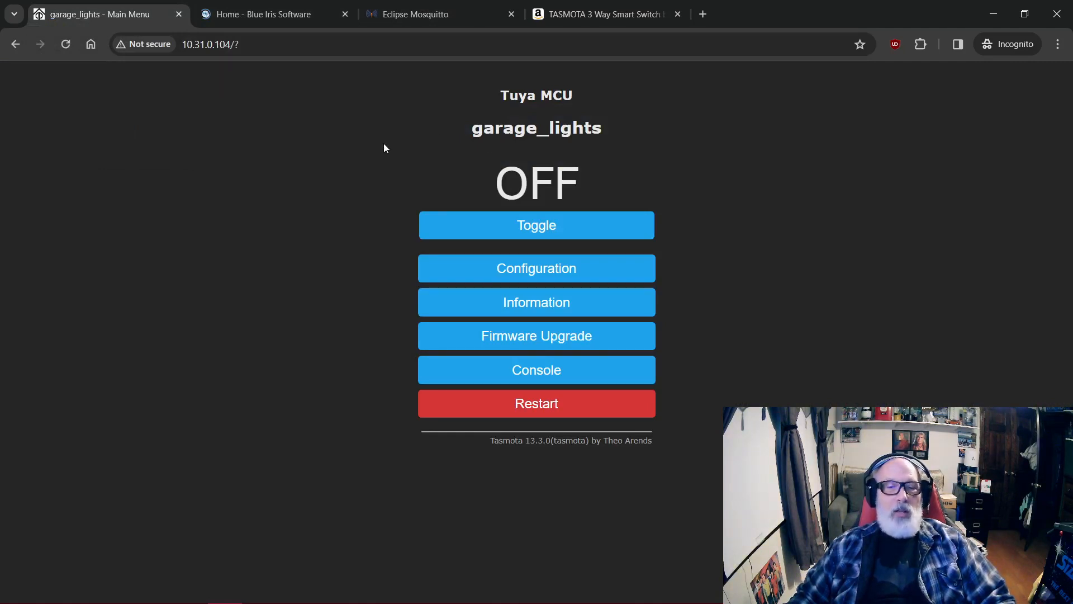
Step: Examine the Other parameters of the garage_lights configuration, including the MQTT enable option, device name and friendly name
{"action": "left_click", "coordinate": [537, 276]}
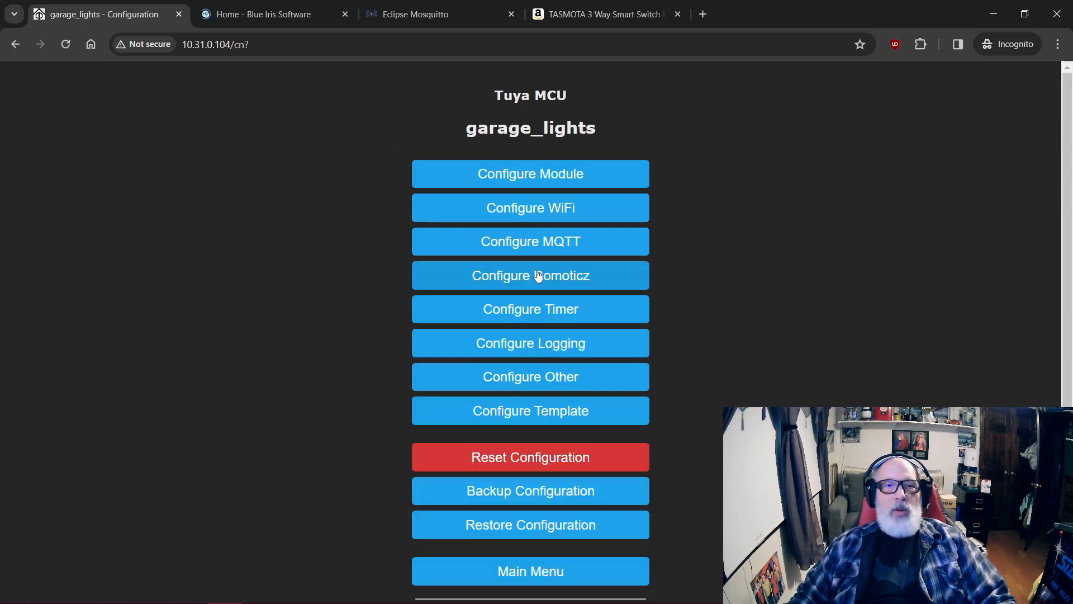
{"action": "left_click", "coordinate": [525, 379]}
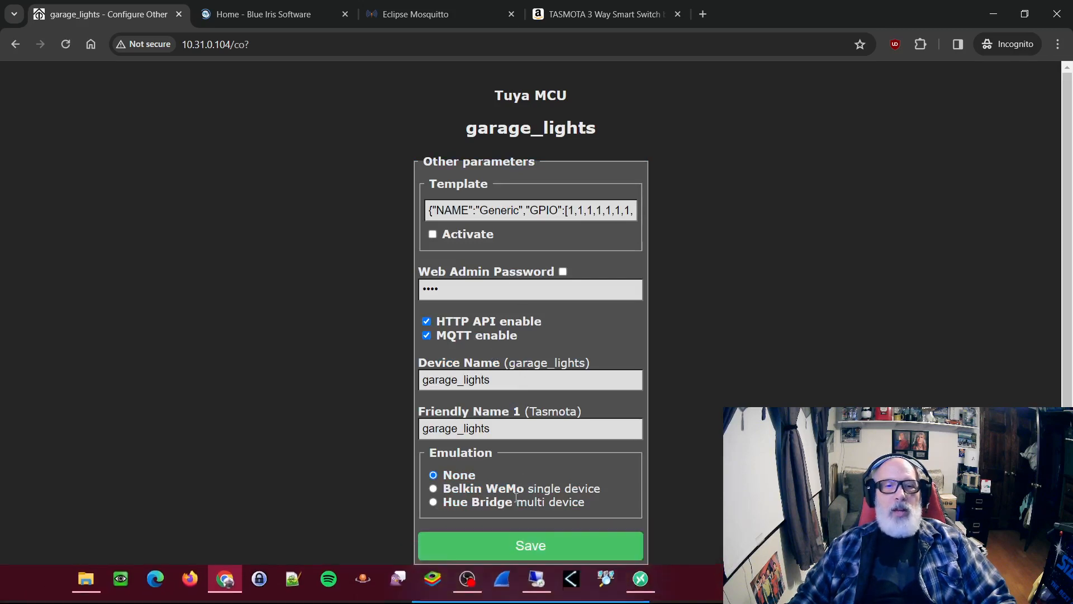
{"action": "left_click", "coordinate": [530, 587]}
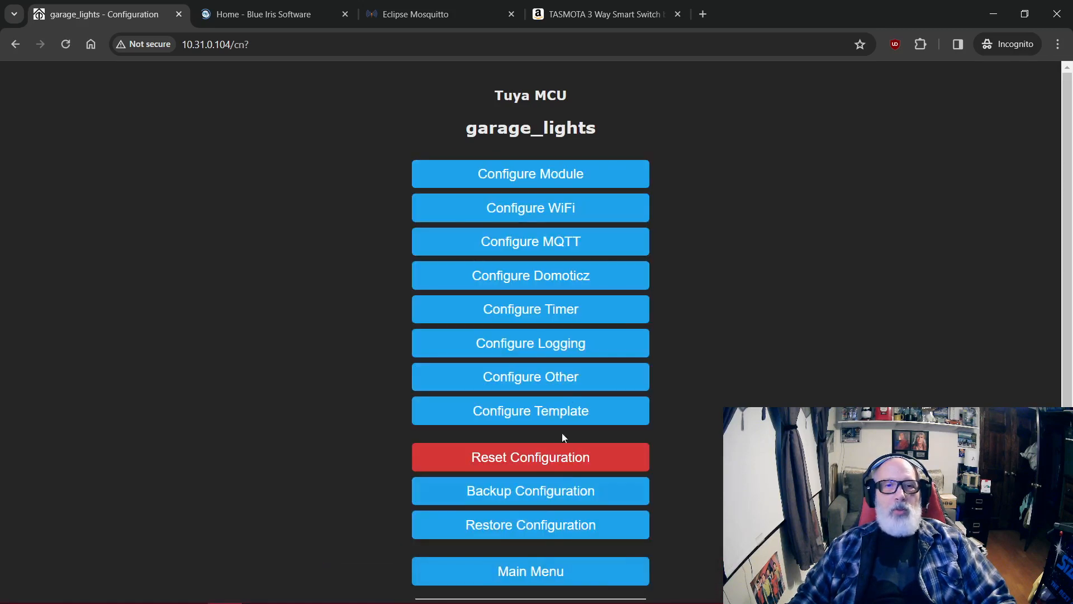
{"action": "left_click", "coordinate": [528, 574]}
{"action": "left_click", "coordinate": [551, 274]}
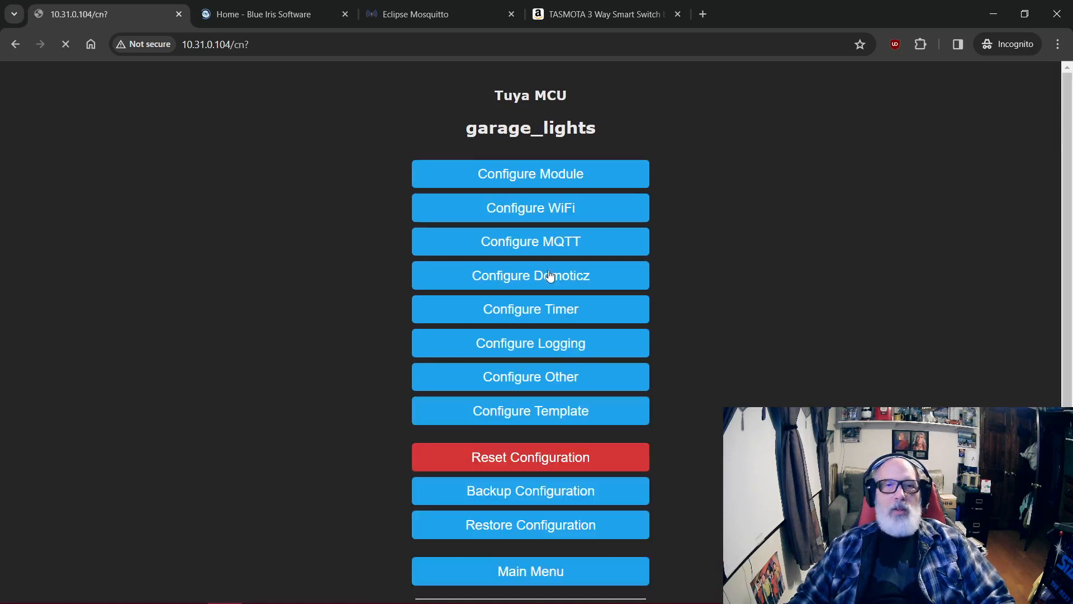
{"action": "left_click", "coordinate": [532, 375]}
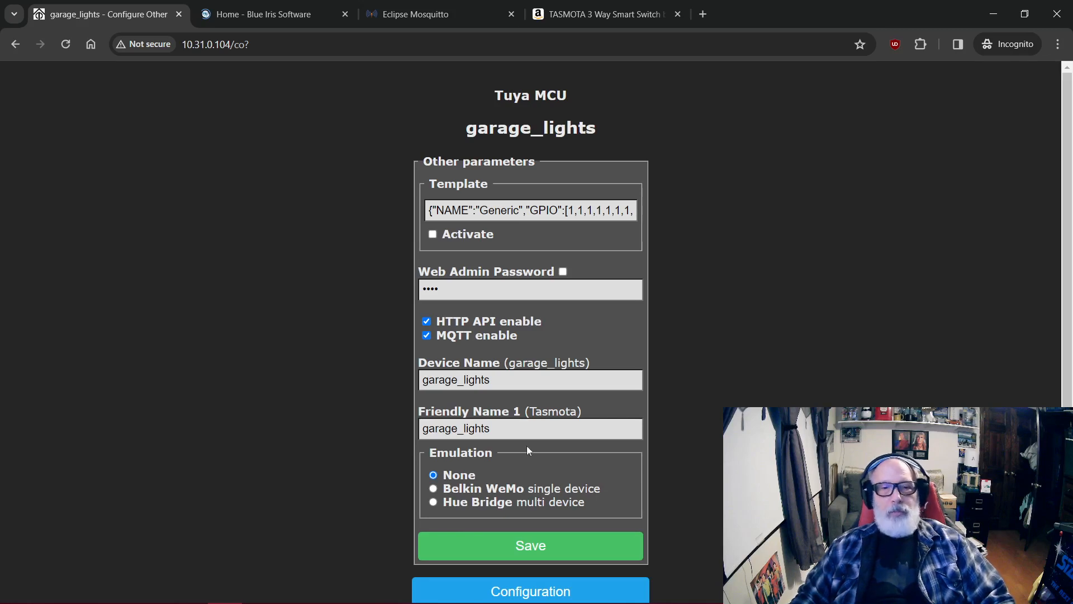
Step: Review the garage_lights MQTT parameters alongside the Mosquitto broker site, and return to the device's main menu
{"action": "left_click", "coordinate": [532, 590]}
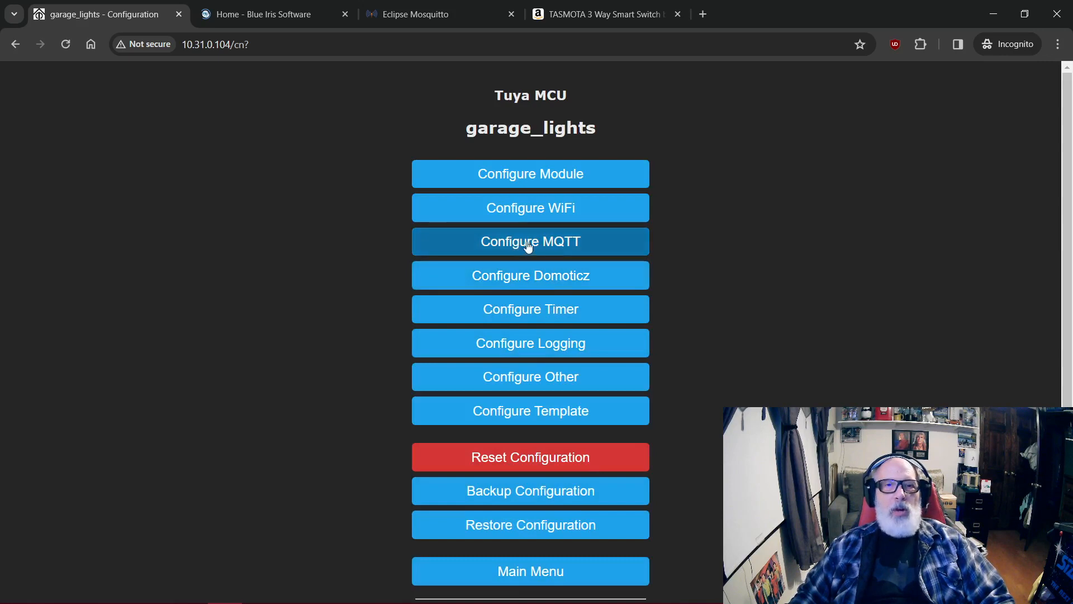
{"action": "left_click", "coordinate": [554, 247]}
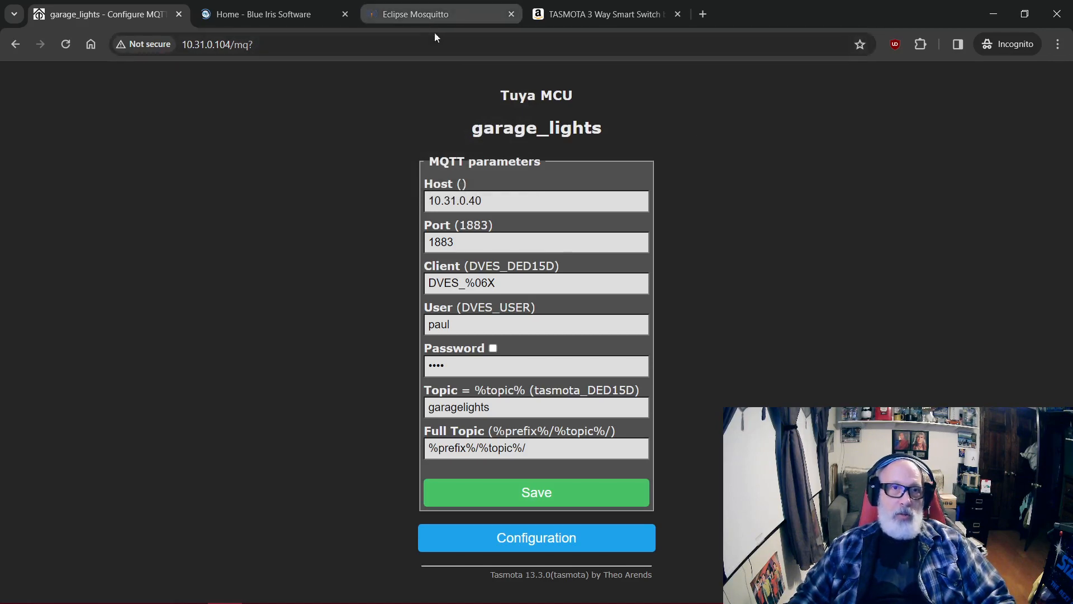
{"action": "left_click", "coordinate": [416, 16]}
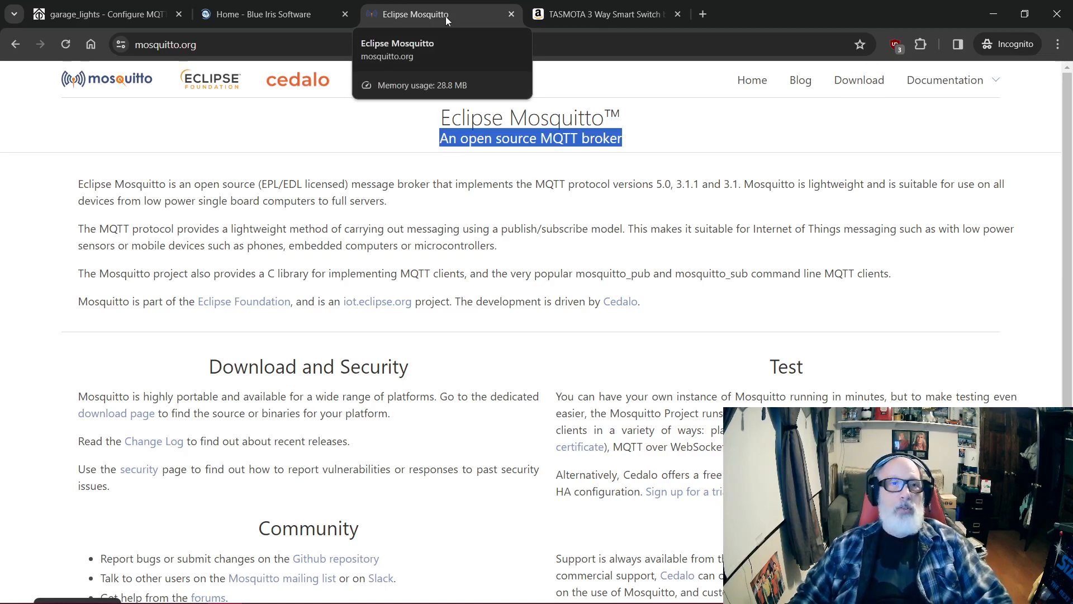
{"action": "left_click", "coordinate": [106, 14]}
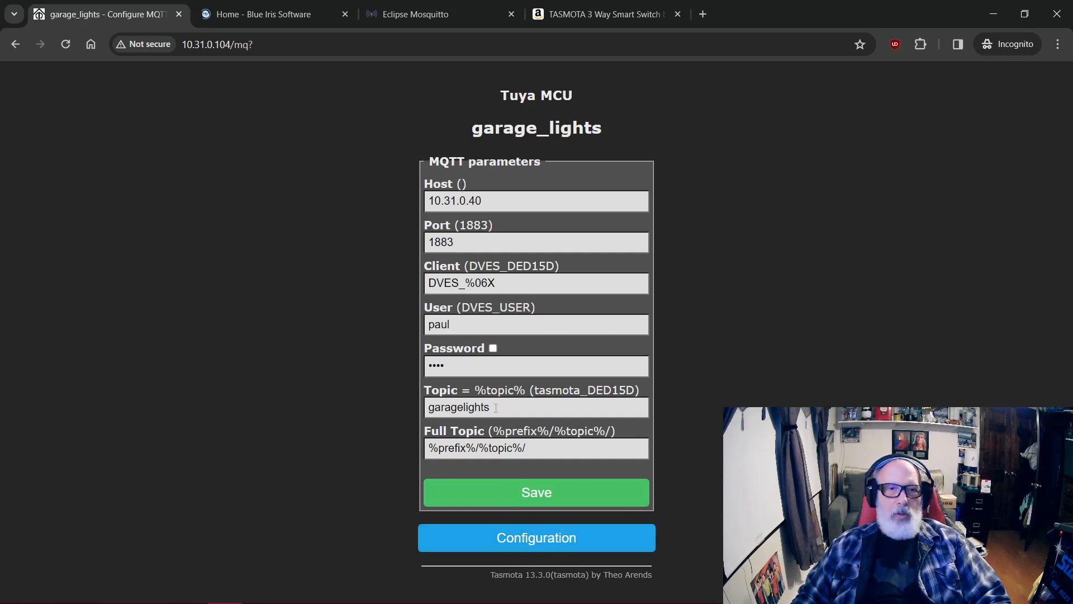
{"action": "left_click", "coordinate": [549, 543]}
{"action": "left_click", "coordinate": [535, 571]}
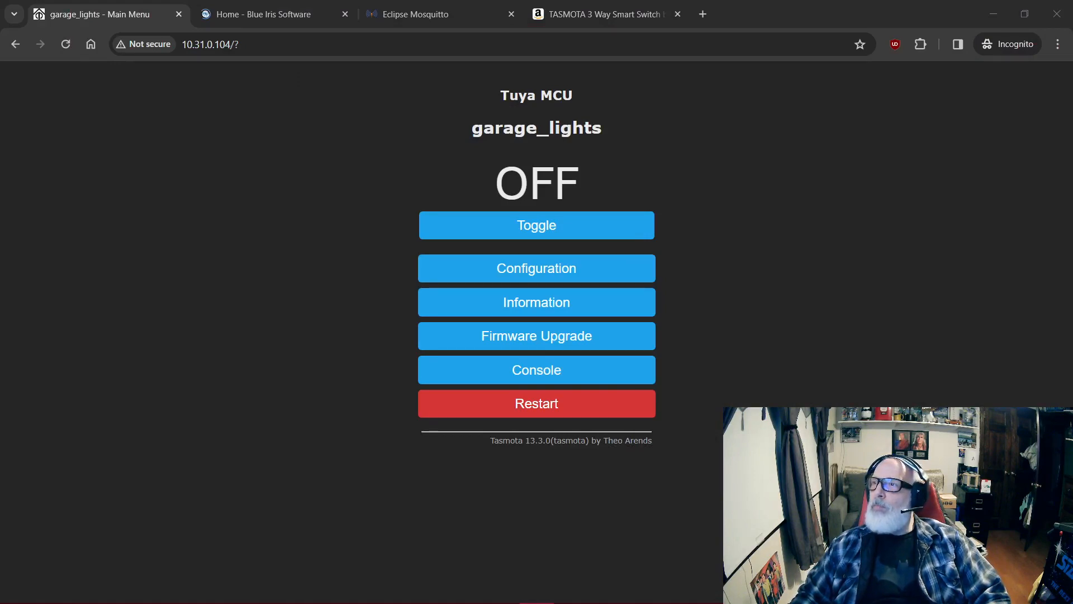
Step: Bring the remote desktop with the Blue Iris settings into view and examine its MQTT server settings without changing them
{"action": "left_click_drag", "start_coordinate": [1072, 33], "coordinate": [753, 4]}
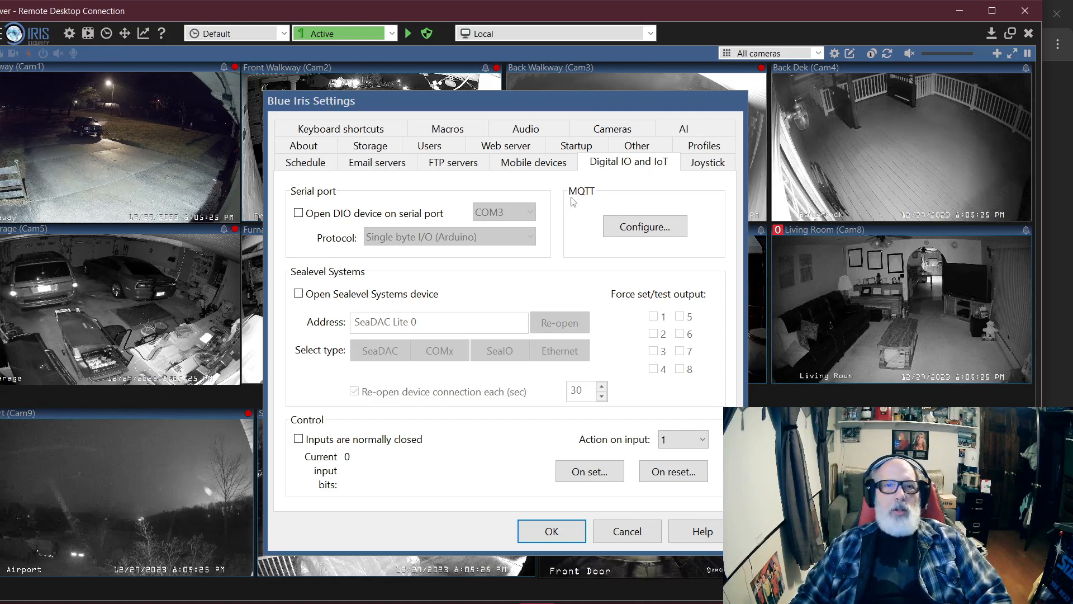
{"action": "left_click", "coordinate": [642, 227]}
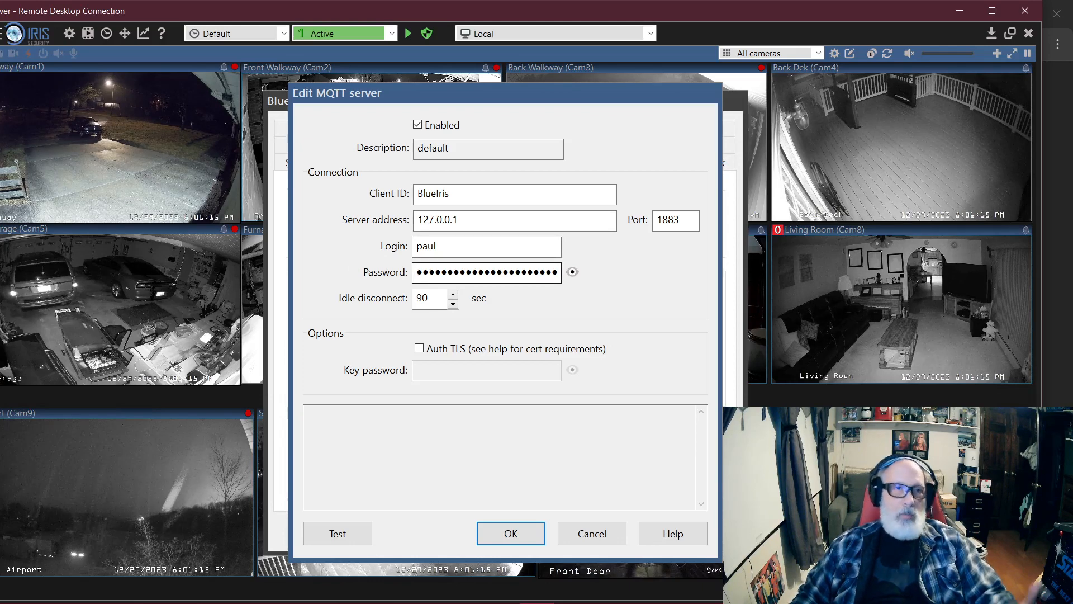
{"action": "left_click", "coordinate": [607, 538]}
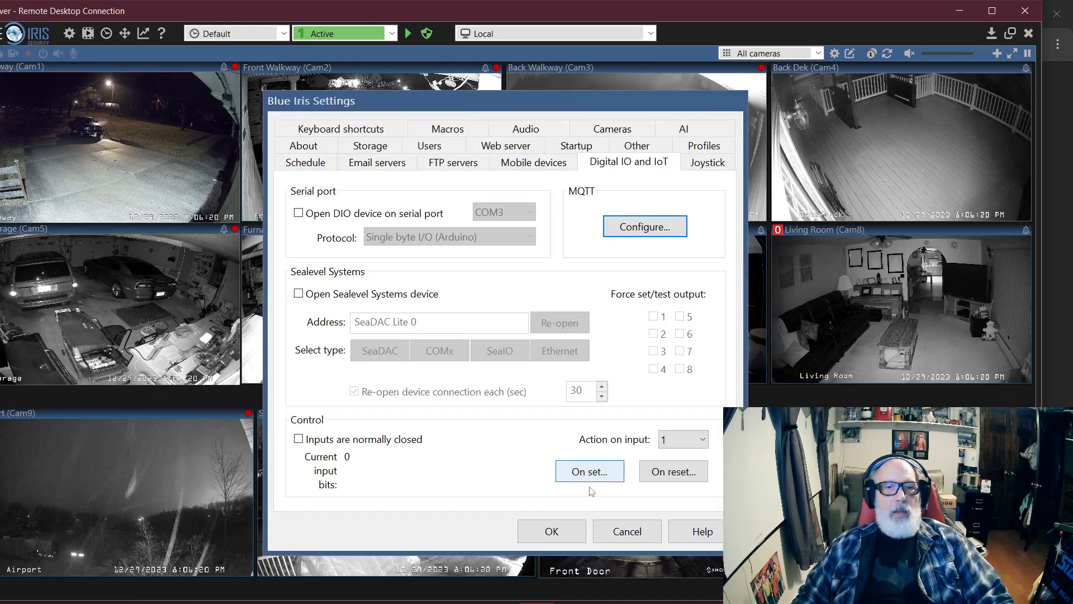
Step: Run a connection test of the default MQTT server in Blue Iris and read through the test log
{"action": "left_click", "coordinate": [652, 241]}
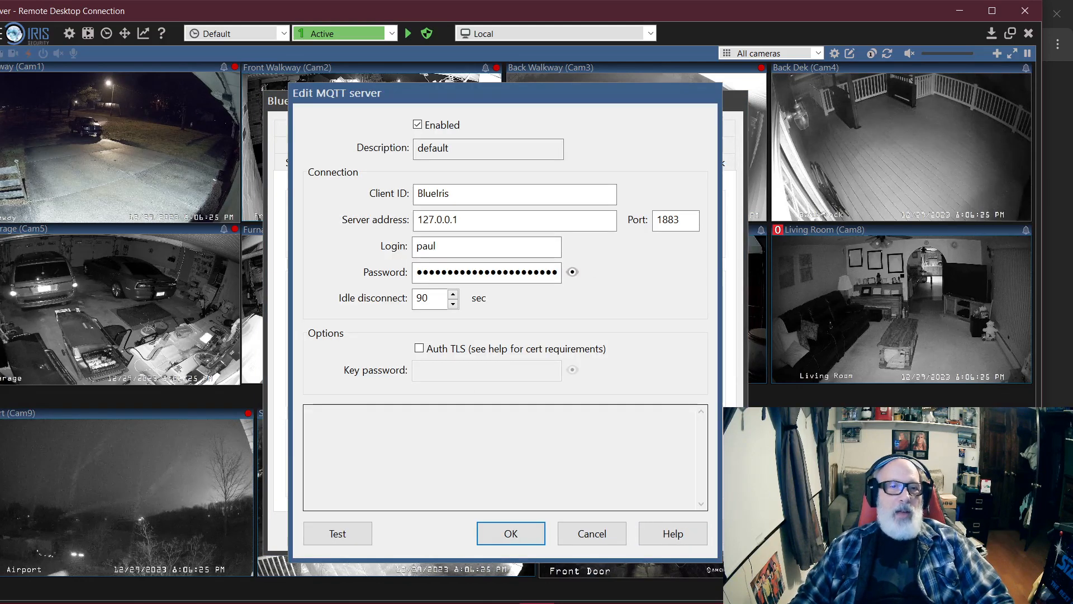
{"action": "left_click", "coordinate": [346, 541]}
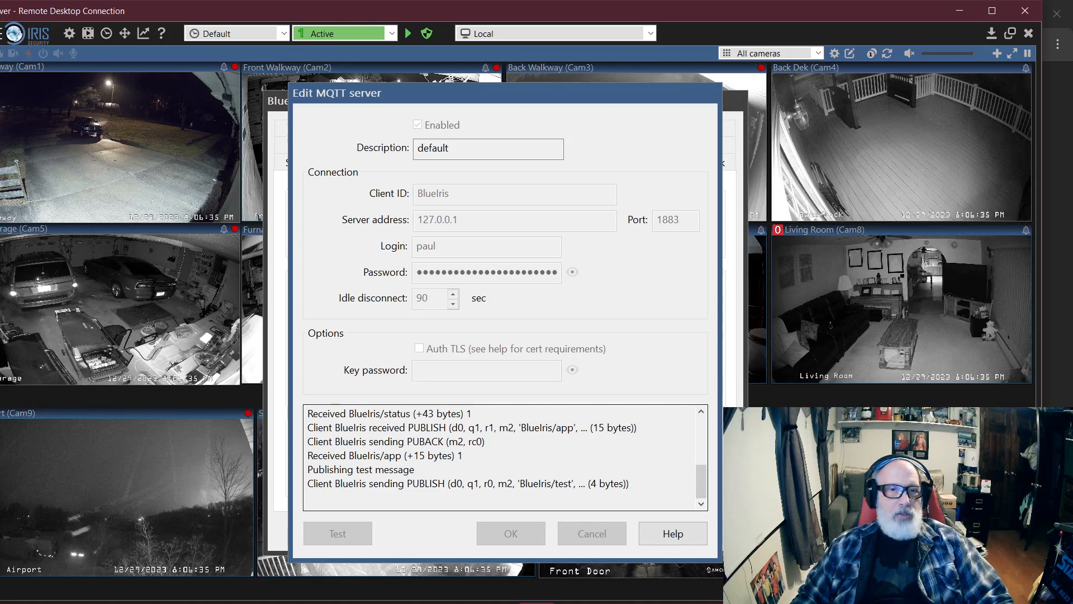
{"action": "scroll", "coordinate": [506, 457], "scroll_direction": "up", "scroll_amount": 3}
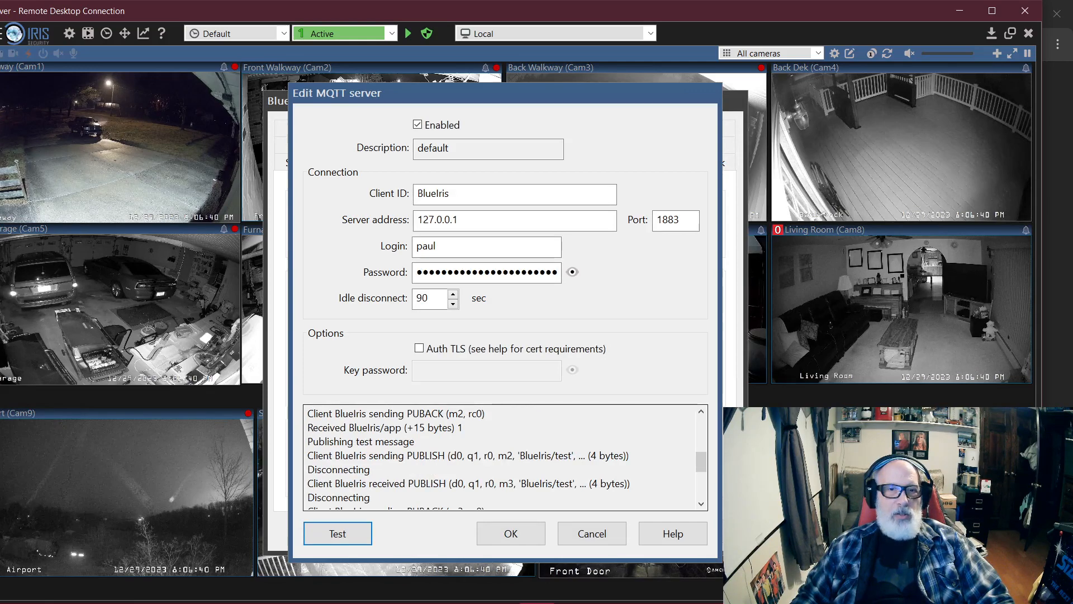
{"action": "scroll", "coordinate": [506, 457], "scroll_direction": "down", "scroll_amount": 3}
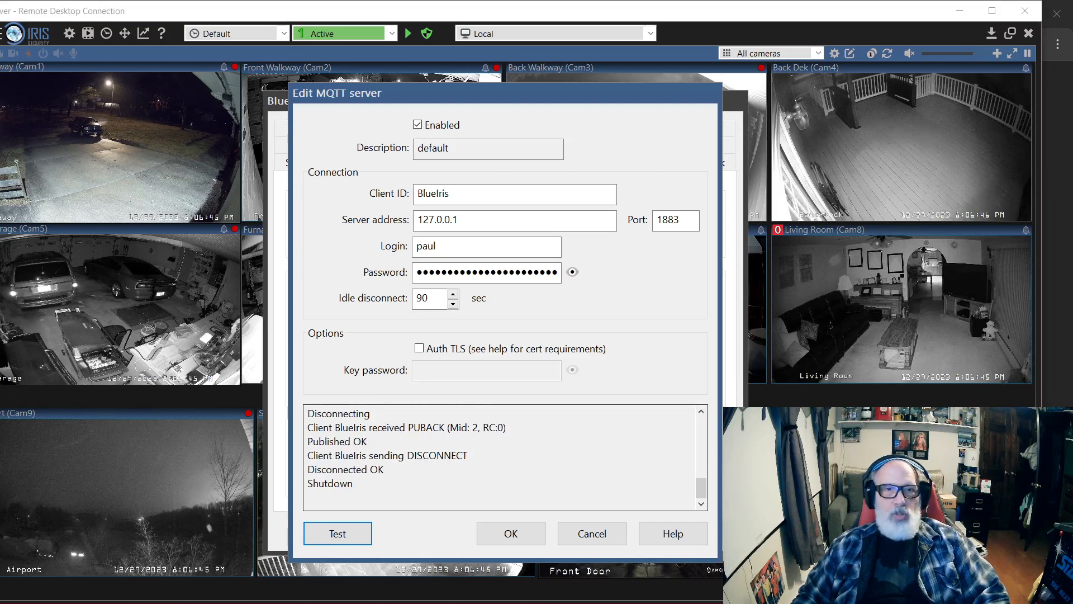
Step: Switch to MQTTX and find the BlueIris/test message among the messages of the server connection
{"action": "key", "text": "alt+Tab"}
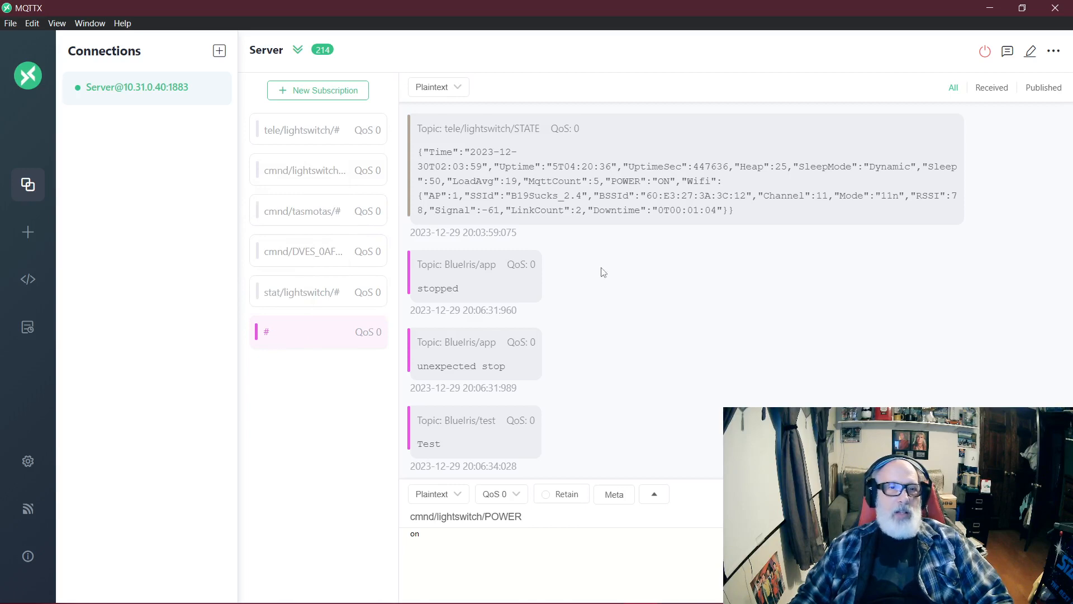
{"action": "scroll", "coordinate": [609, 303], "scroll_direction": "up", "scroll_amount": 1}
{"action": "scroll", "coordinate": [610, 303], "scroll_direction": "up", "scroll_amount": 15}
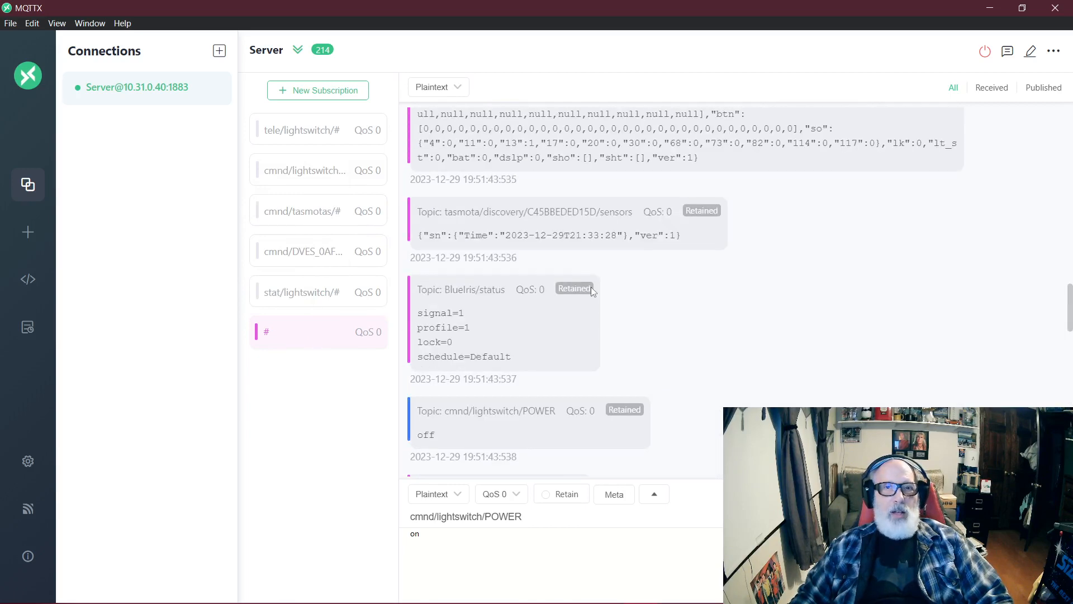
{"action": "scroll", "coordinate": [591, 291], "scroll_direction": "down", "scroll_amount": 12}
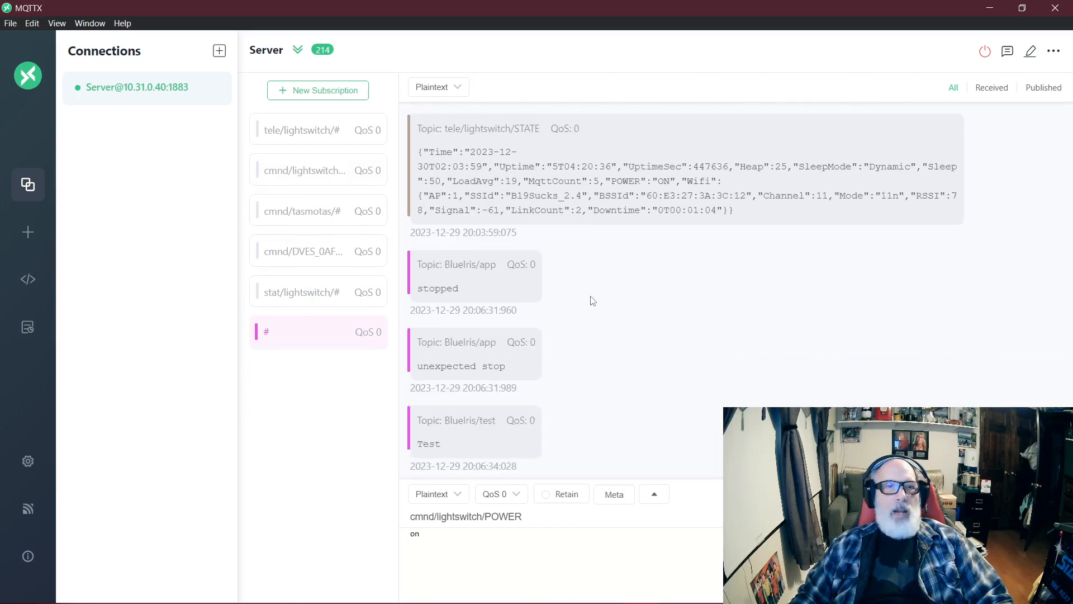
{"action": "double_click", "coordinate": [419, 446]}
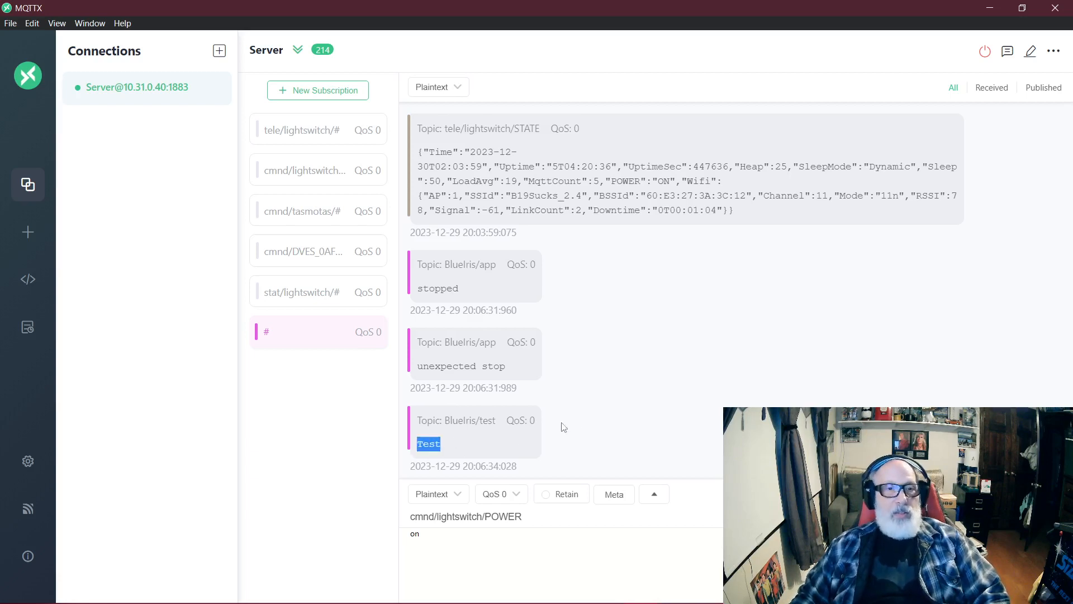
Step: Switch back to Blue Iris and close the MQTT server and Blue Iris Settings dialogs without saving changes
{"action": "key", "text": "alt+Tab"}
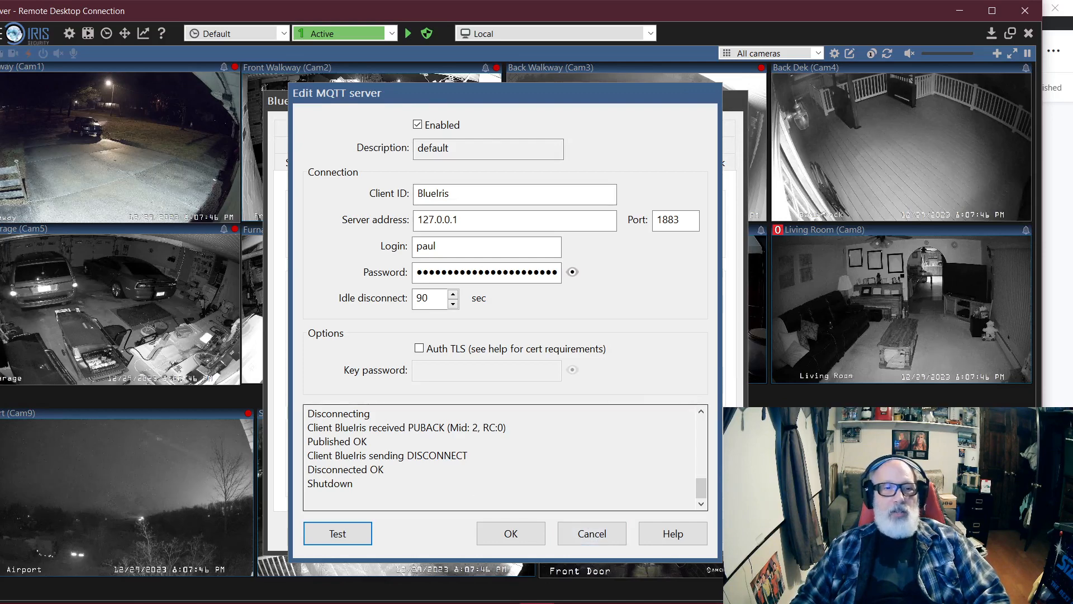
{"action": "left_click", "coordinate": [601, 536]}
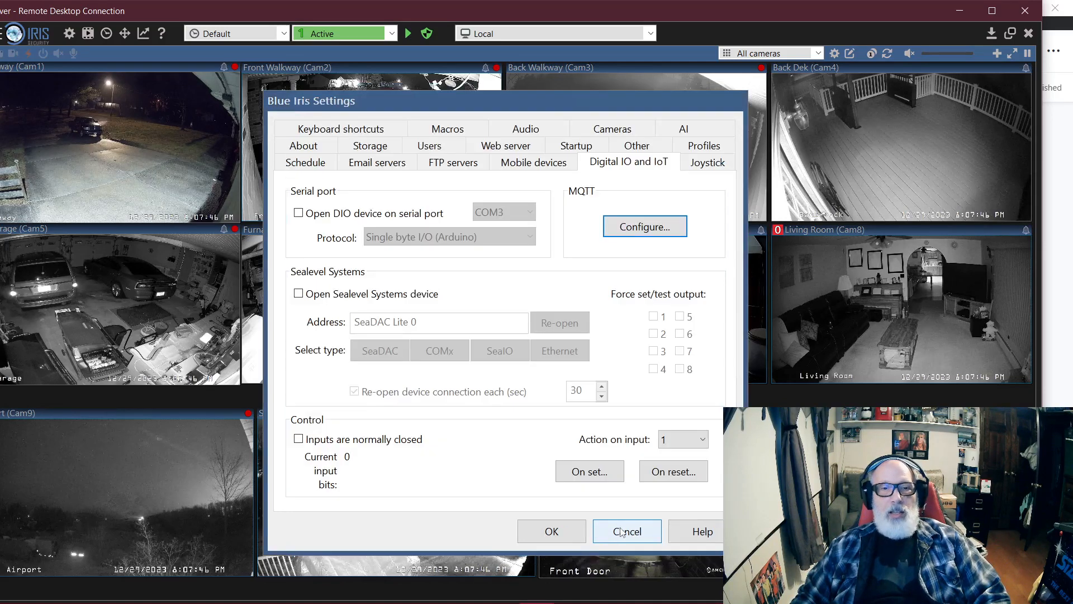
{"action": "left_click", "coordinate": [601, 536]}
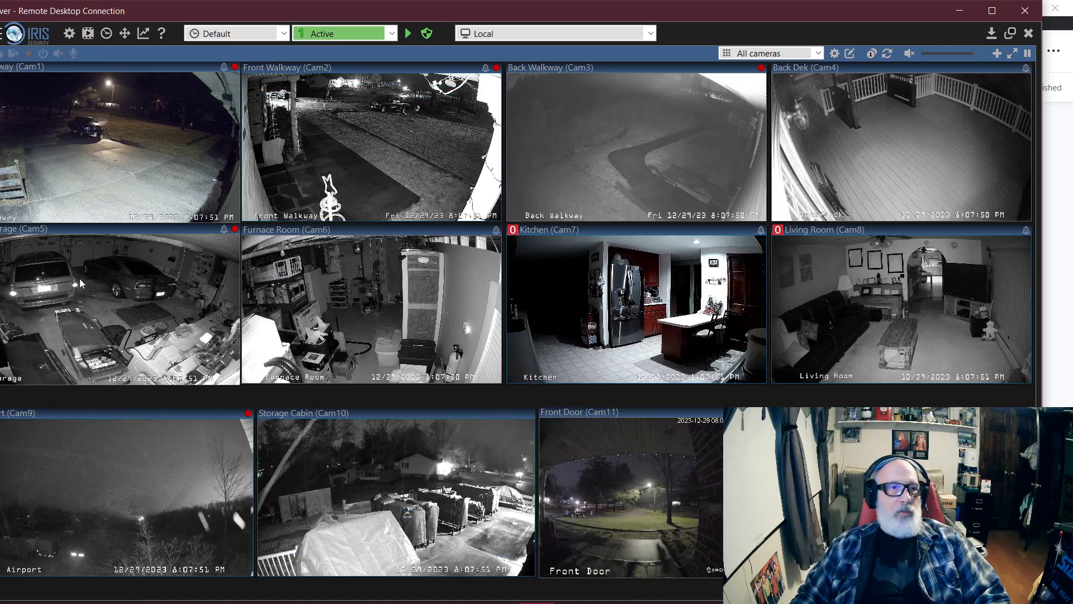
Step: Expand the remote desktop to full screen and open the camera settings of the Garage camera
{"action": "left_click_drag", "start_coordinate": [432, 8], "coordinate": [465, 9]}
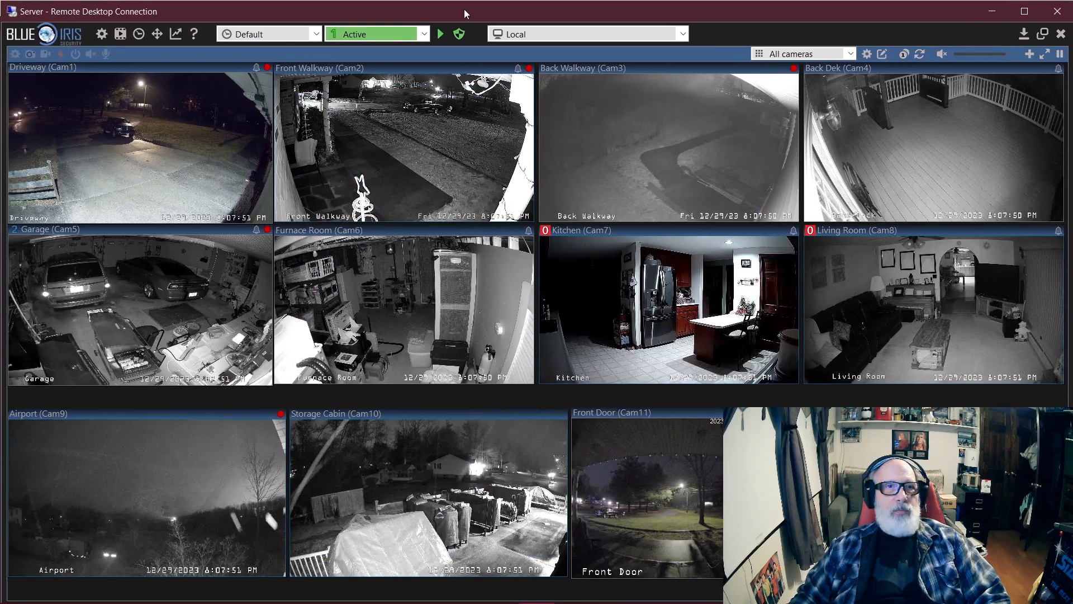
{"action": "double_click", "coordinate": [465, 9]}
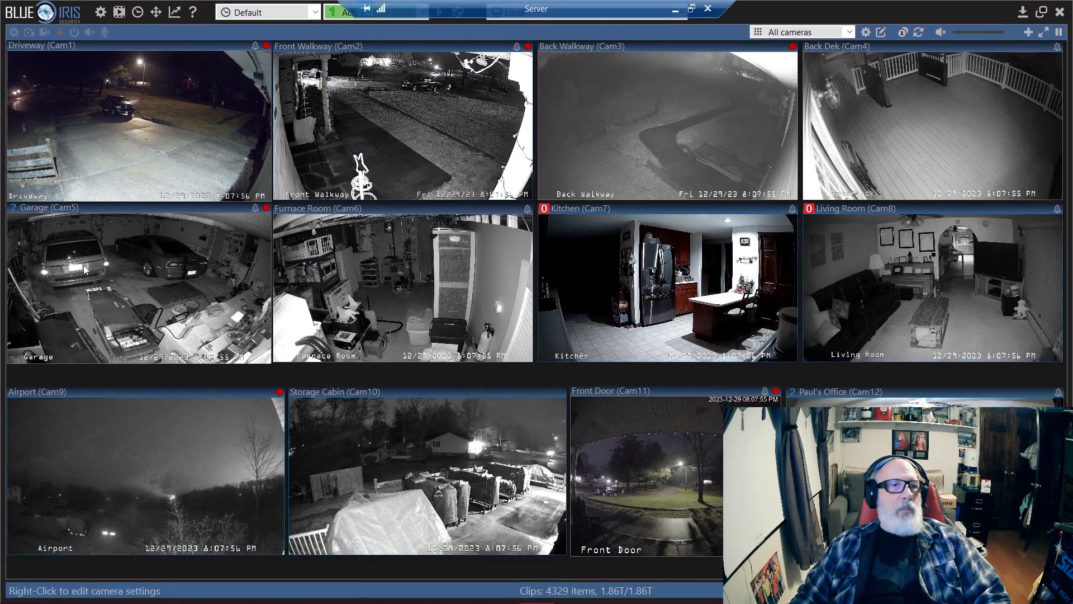
{"action": "right_click", "coordinate": [136, 281]}
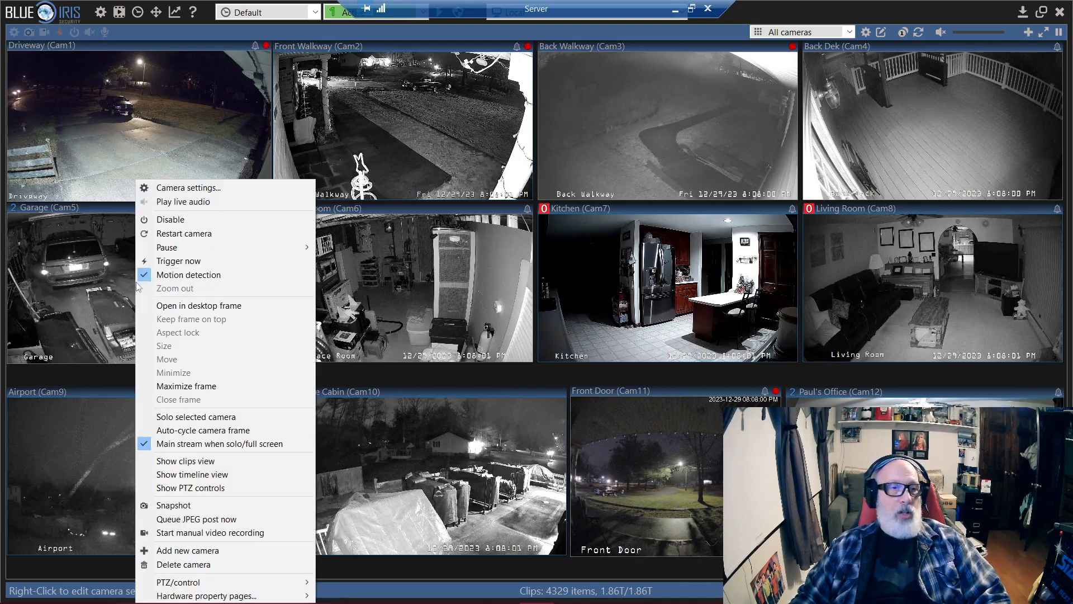
{"action": "left_click", "coordinate": [206, 188]}
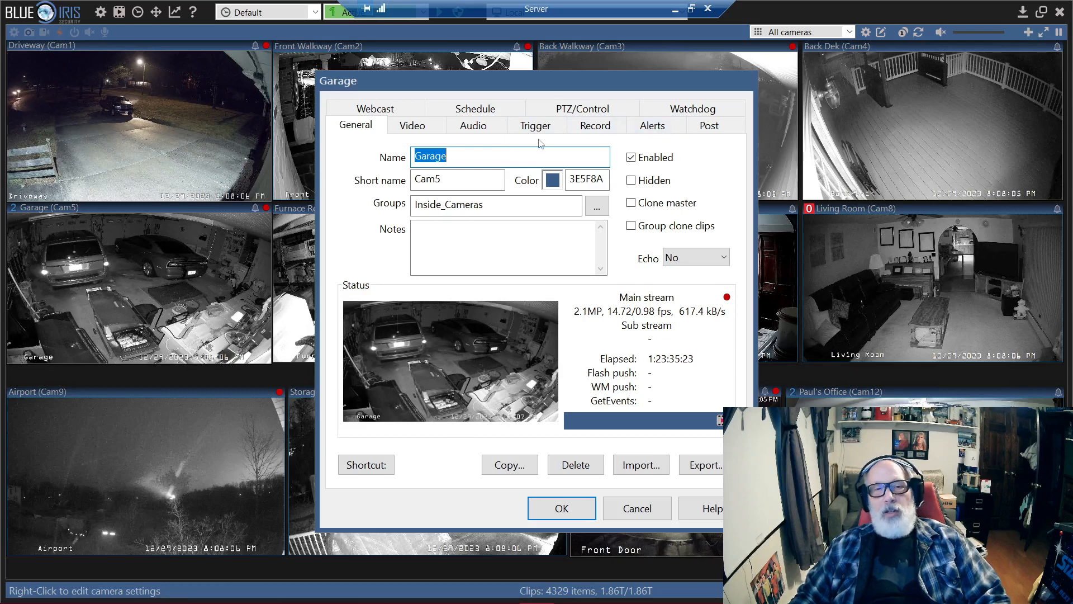
Step: Open the on-alert action set of the Garage camera's alerts and view the action types that can be added
{"action": "left_click", "coordinate": [645, 132]}
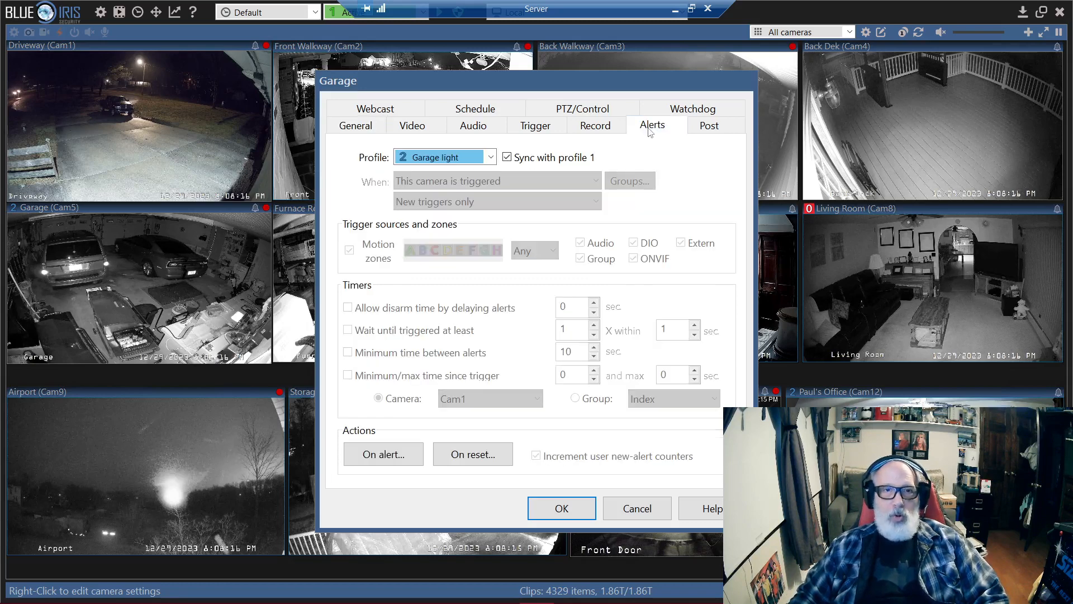
{"action": "left_click", "coordinate": [382, 460]}
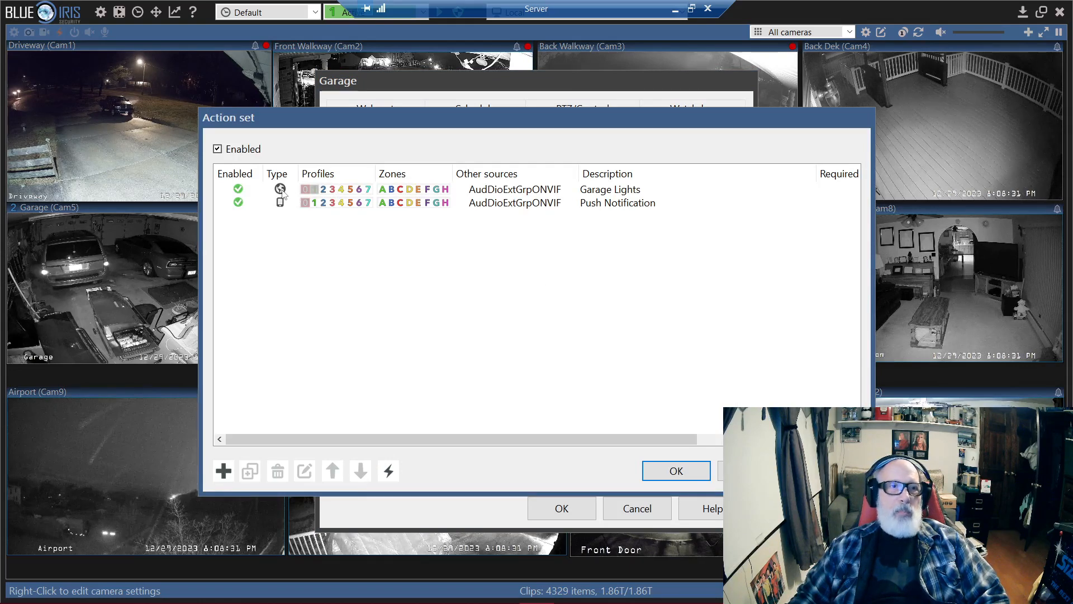
{"action": "left_click", "coordinate": [223, 470]}
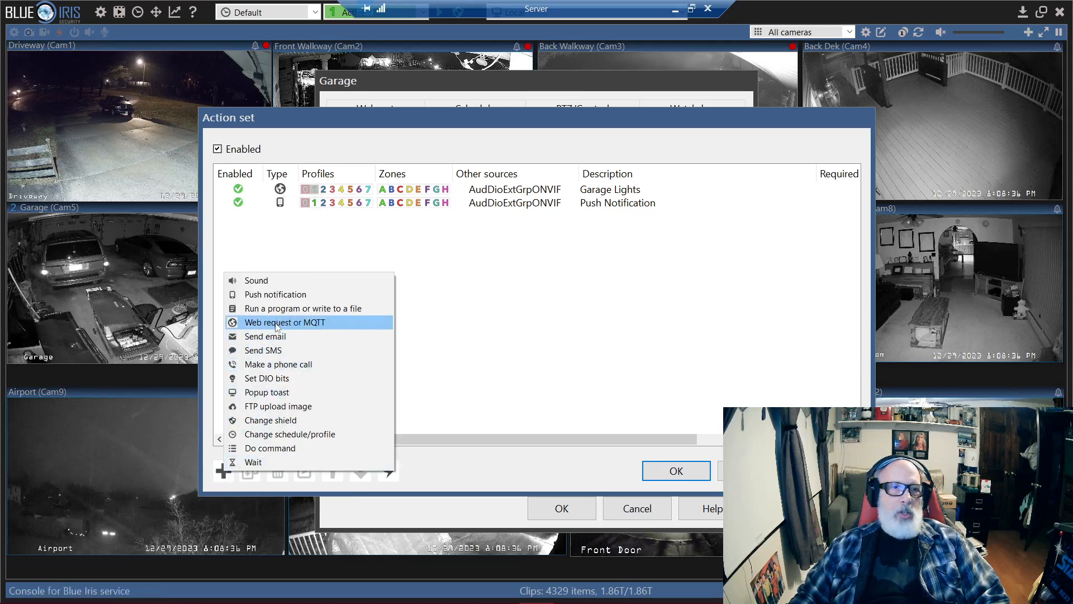
{"action": "left_click", "coordinate": [576, 362]}
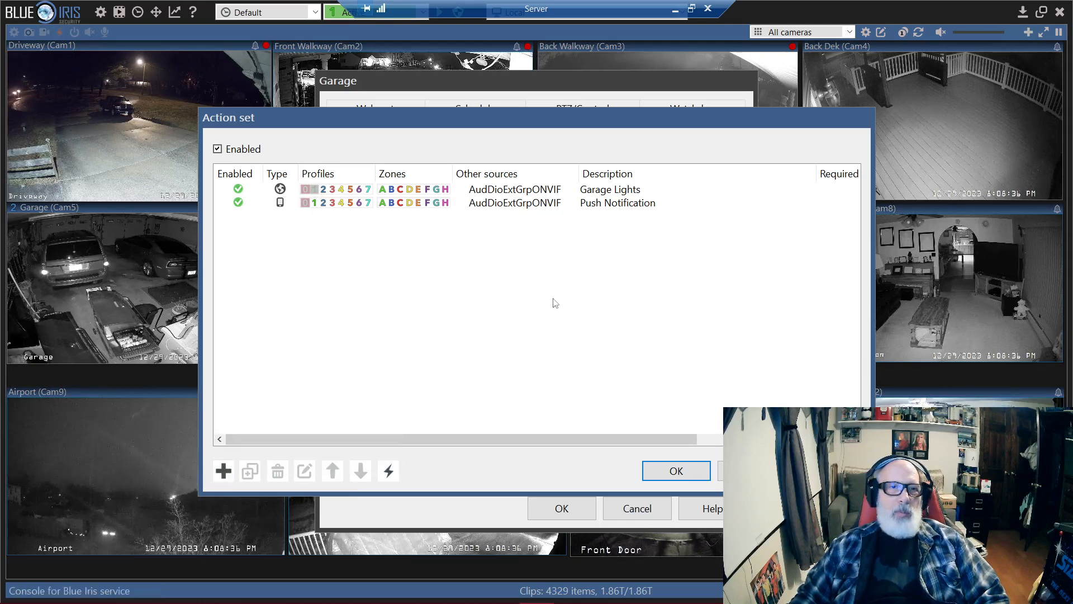
Step: Open the Garage Lights web request or MQTT action and view its request type options, keeping MQTT topic
{"action": "double_click", "coordinate": [663, 190]}
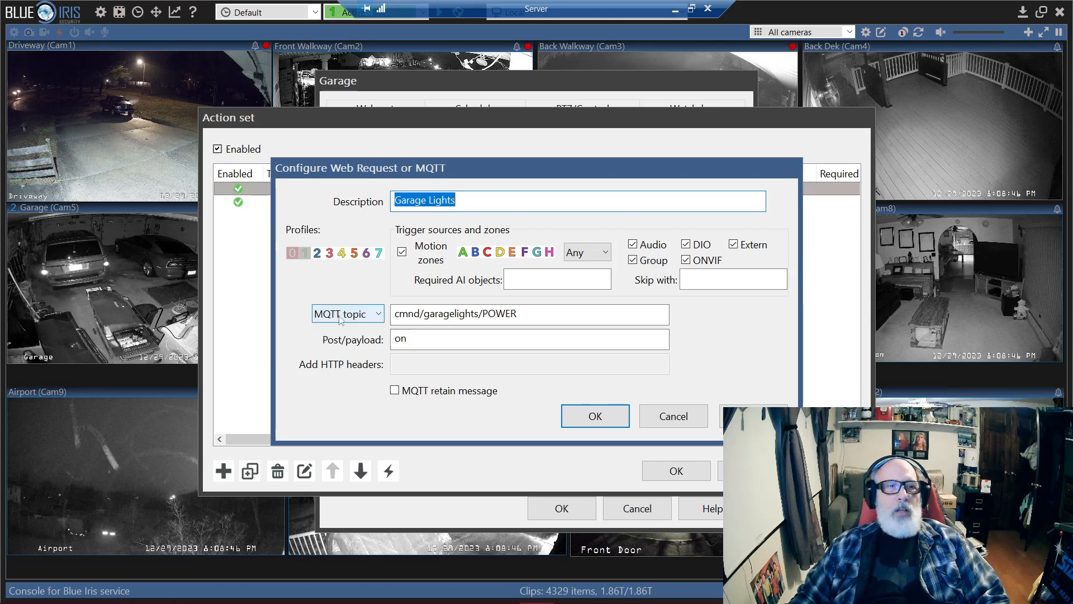
{"action": "left_click", "coordinate": [379, 315]}
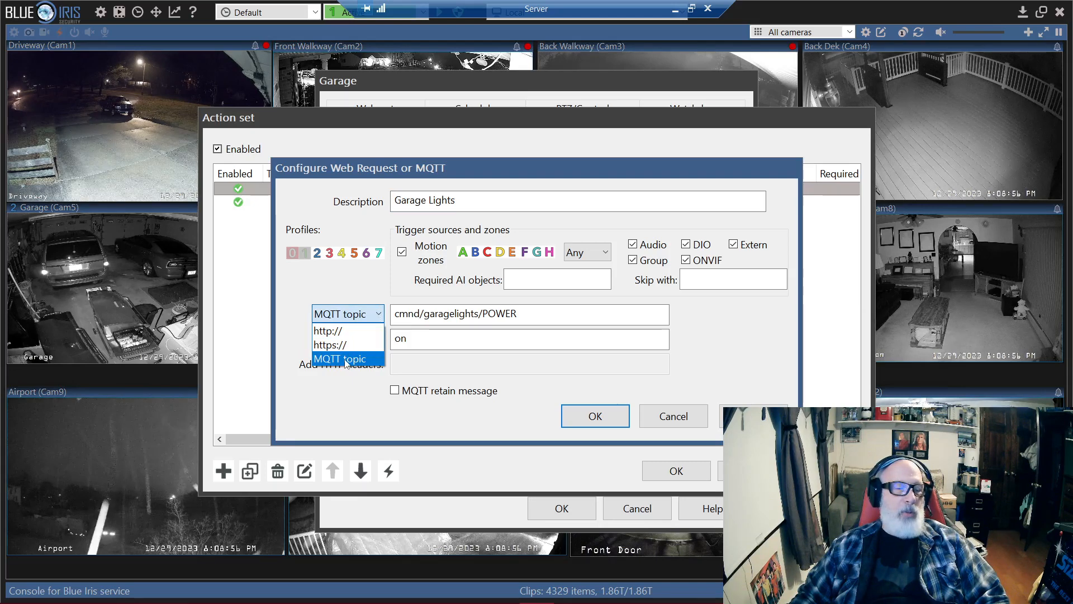
{"action": "left_click", "coordinate": [304, 350]}
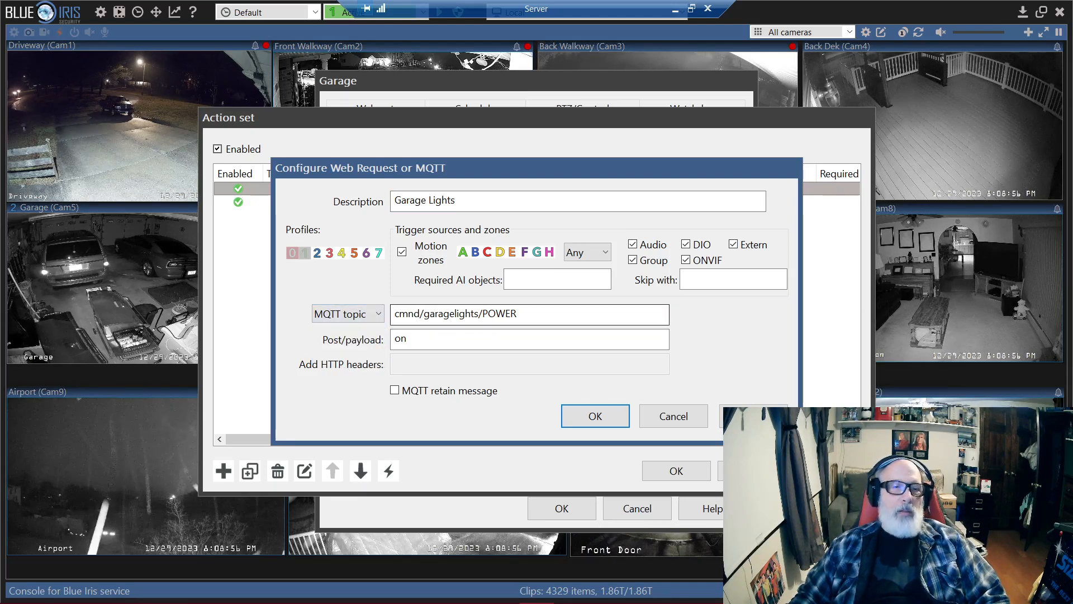
Step: Examine the parts of the cmnd/garagelights/POWER topic, cancel out of the action and close the on-alert action set
{"action": "left_click_drag", "start_coordinate": [424, 314], "coordinate": [480, 314]}
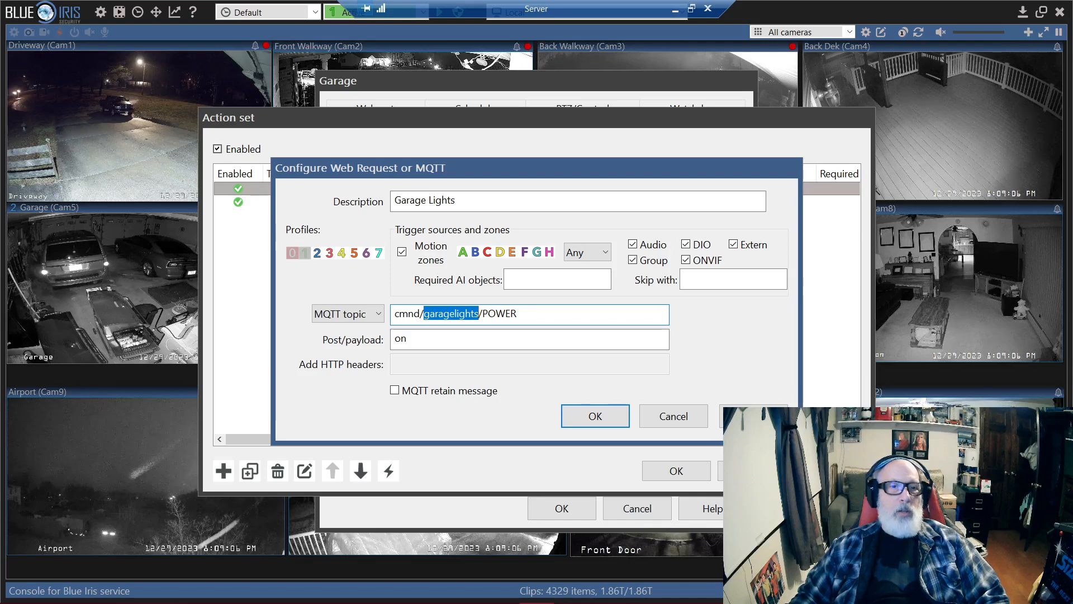
{"action": "left_click", "coordinate": [398, 313]}
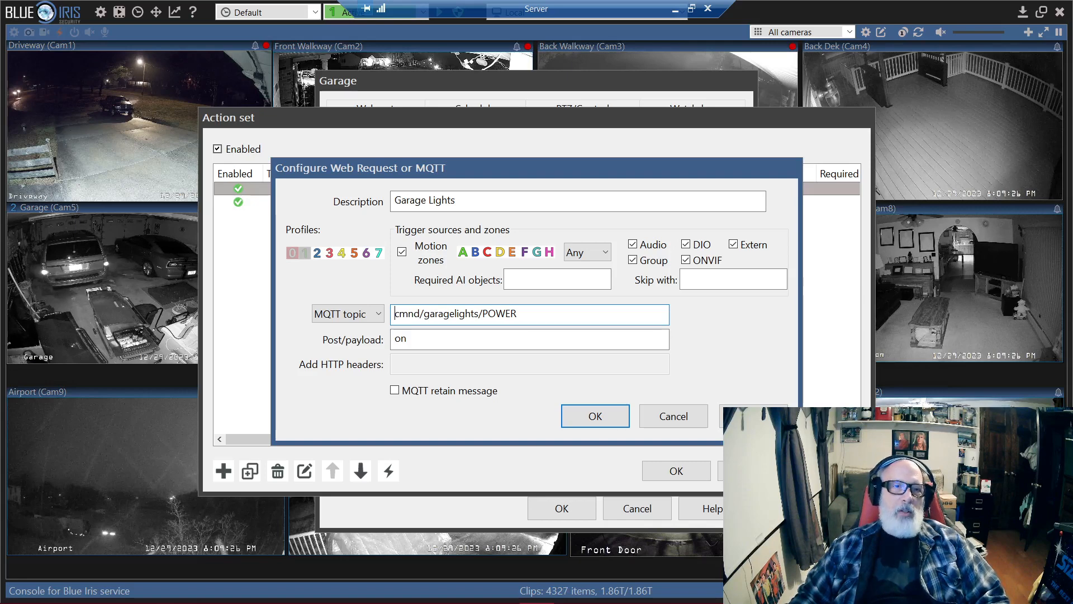
{"action": "left_click_drag", "start_coordinate": [424, 313], "coordinate": [479, 314]}
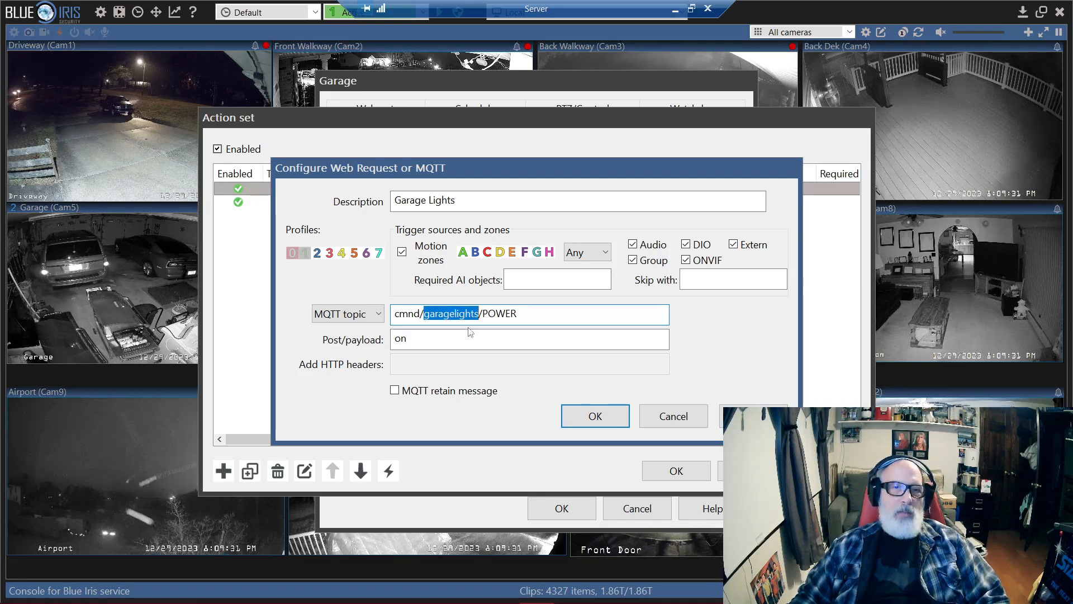
{"action": "left_click_drag", "start_coordinate": [482, 314], "coordinate": [517, 314]}
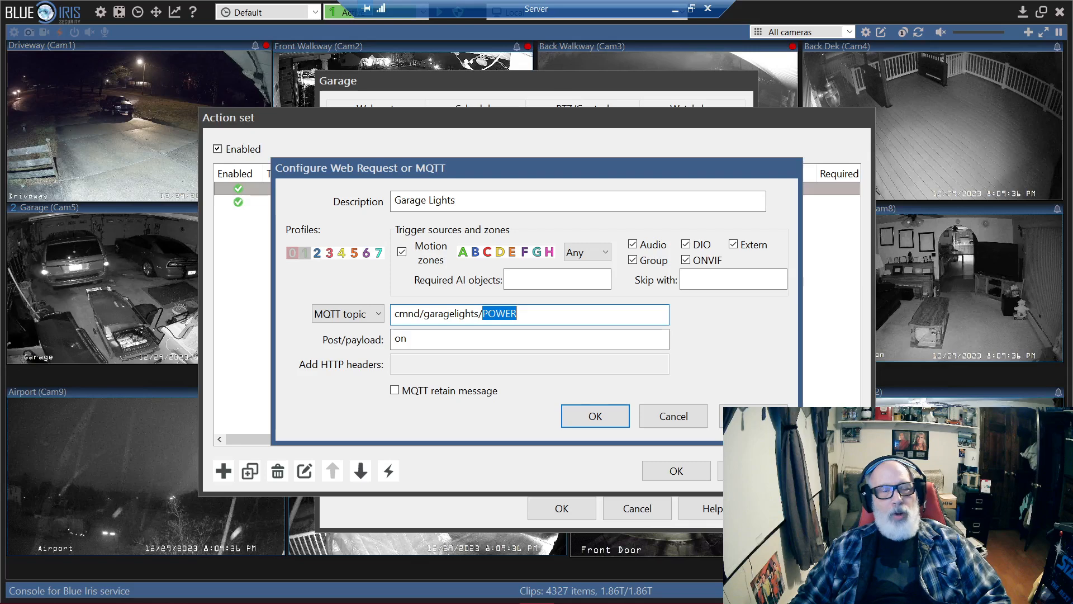
{"action": "left_click", "coordinate": [517, 314]}
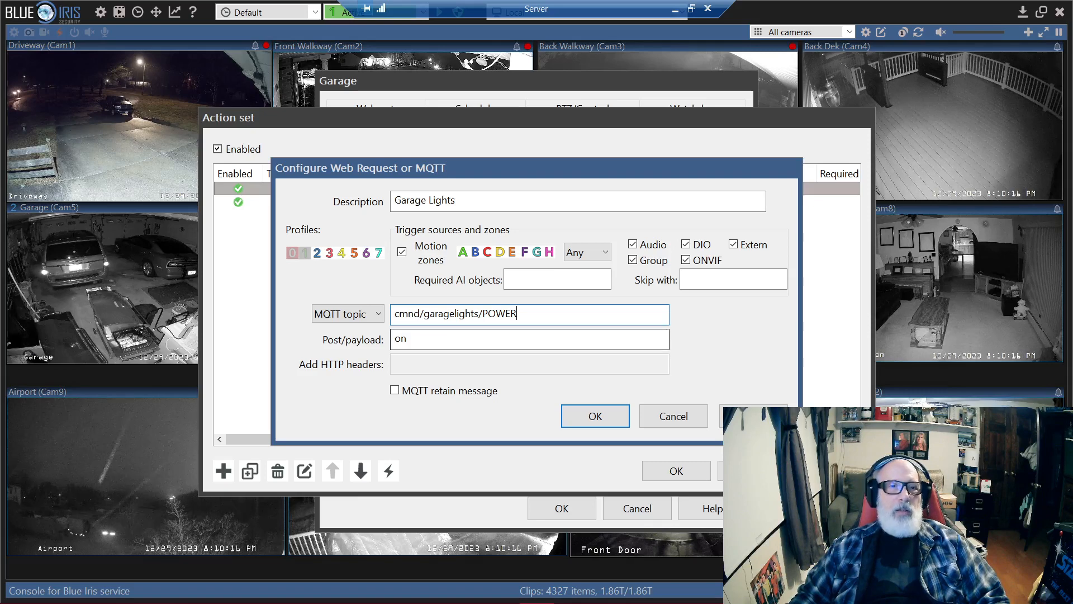
{"action": "left_click", "coordinate": [665, 419]}
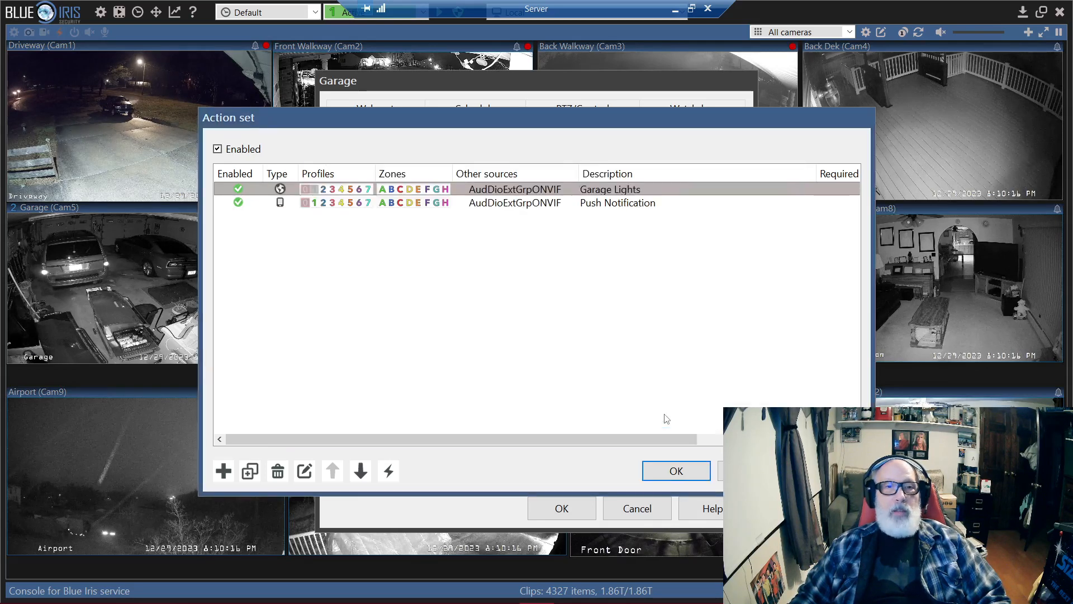
{"action": "left_click", "coordinate": [703, 469]}
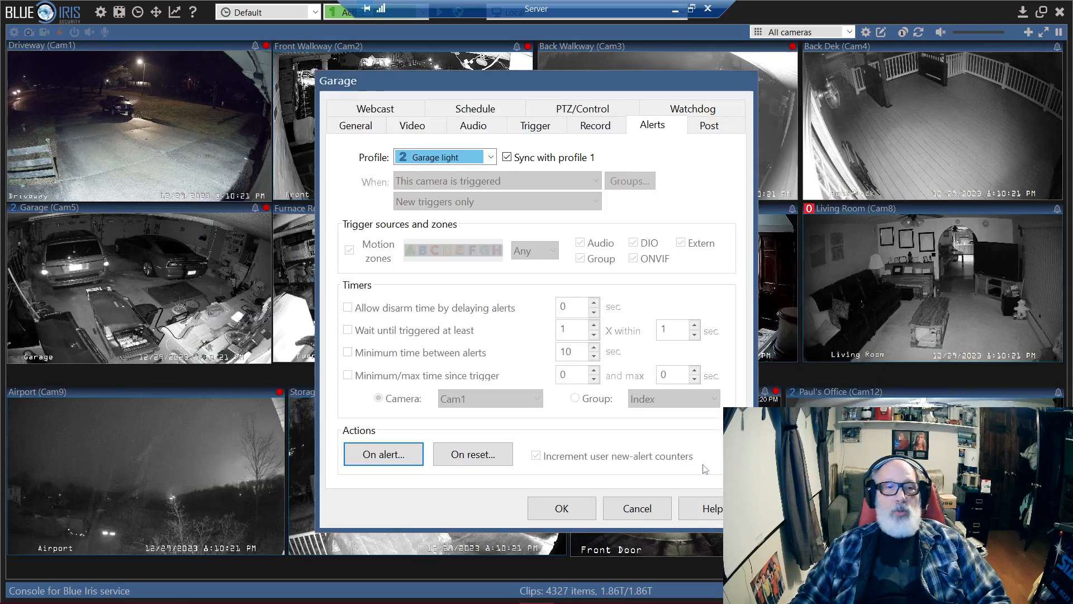
Step: Examine the topic and payload of the on-reset Garage Lights action, cancel out of it and close the action set
{"action": "left_click", "coordinate": [473, 455]}
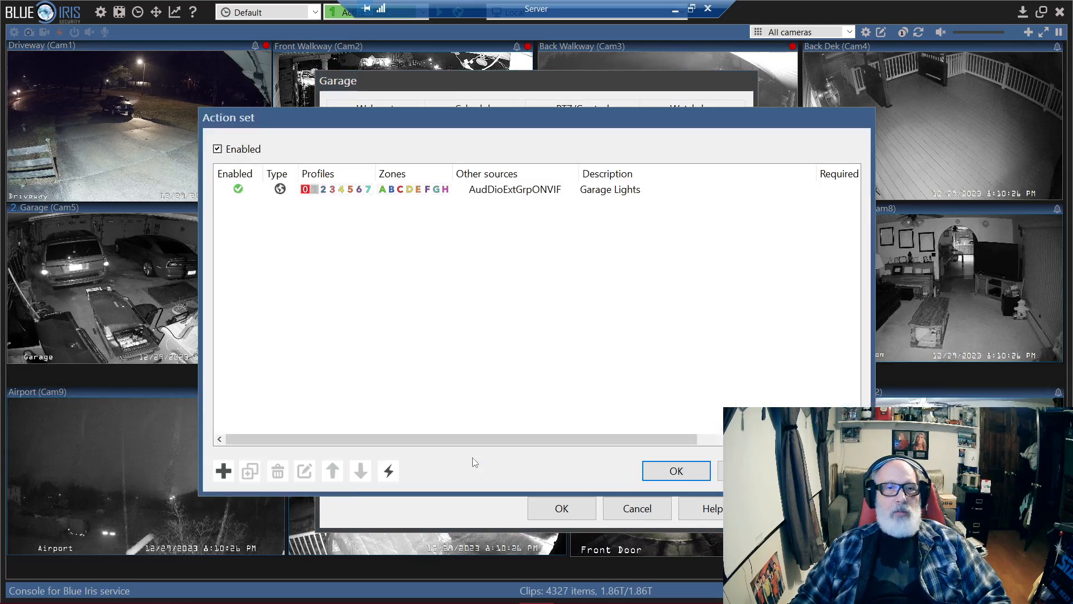
{"action": "double_click", "coordinate": [658, 195]}
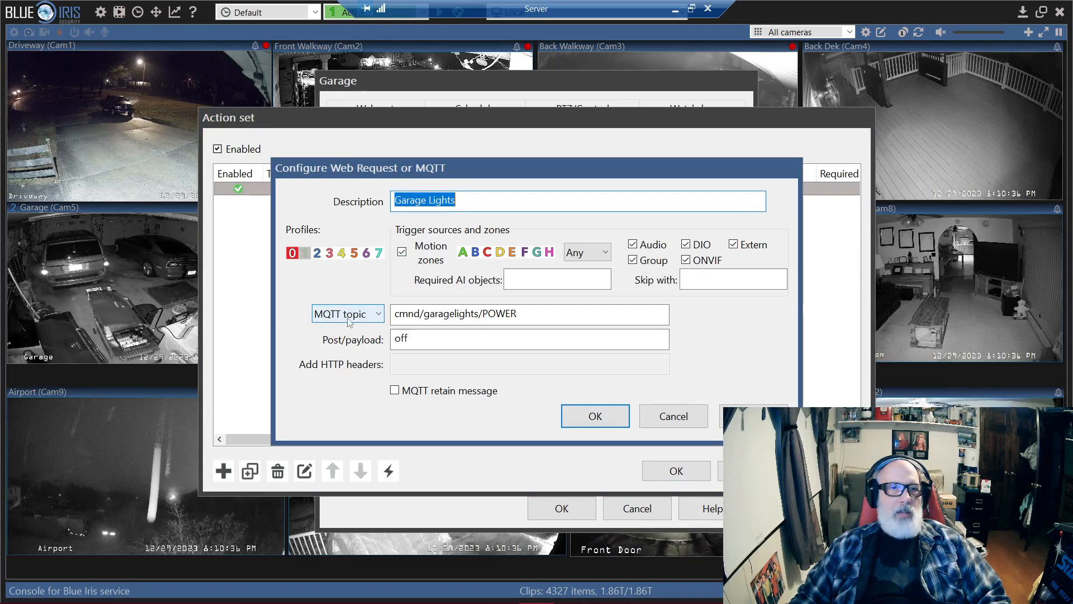
{"action": "left_click_drag", "start_coordinate": [395, 313], "coordinate": [421, 313]}
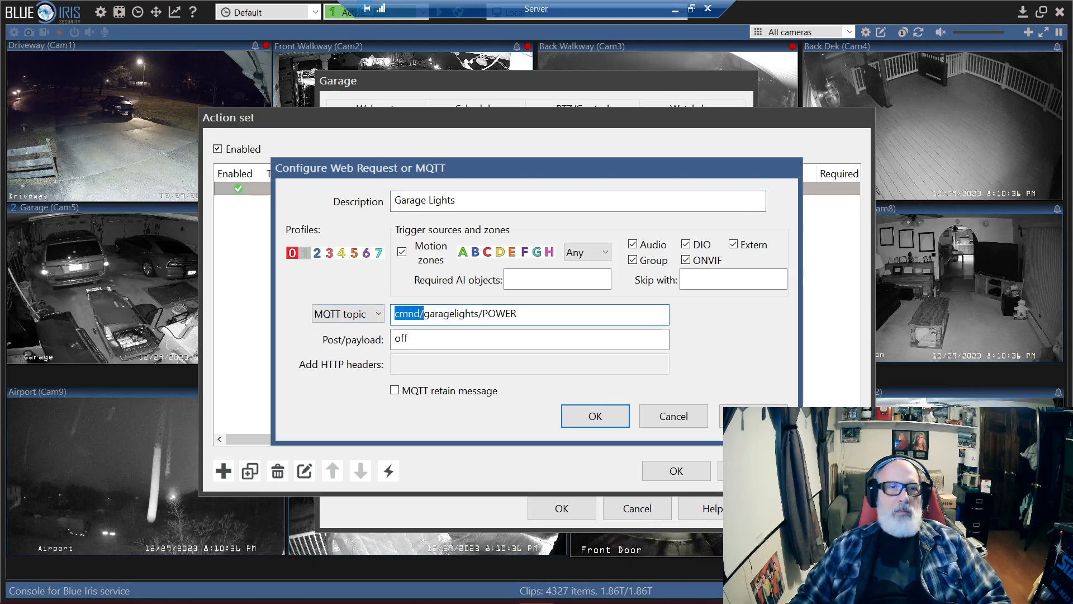
{"action": "left_click", "coordinate": [423, 314]}
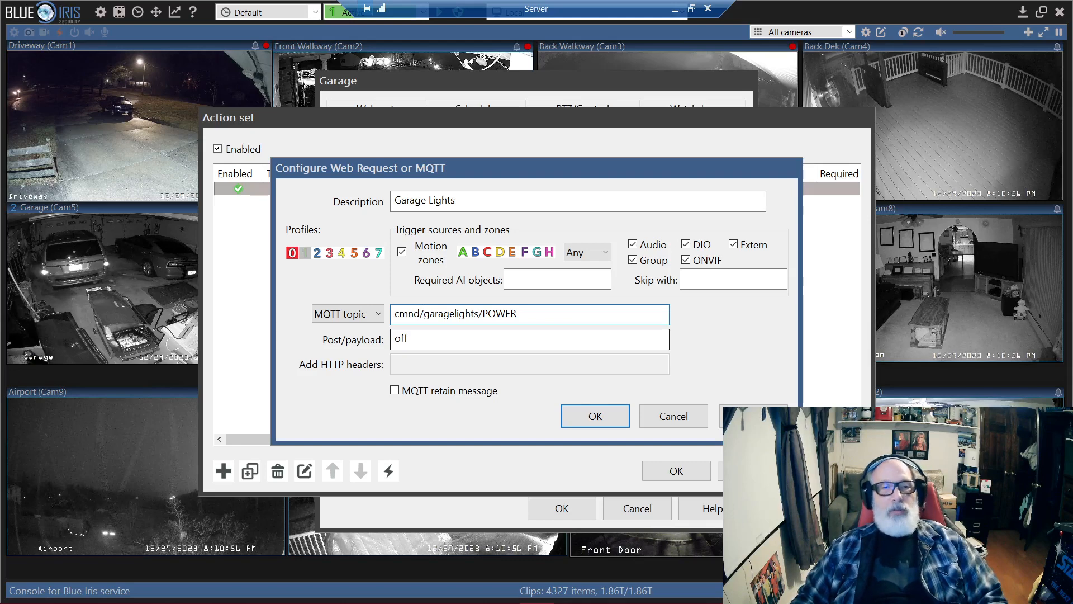
{"action": "left_click", "coordinate": [671, 417]}
{"action": "left_click", "coordinate": [676, 471]}
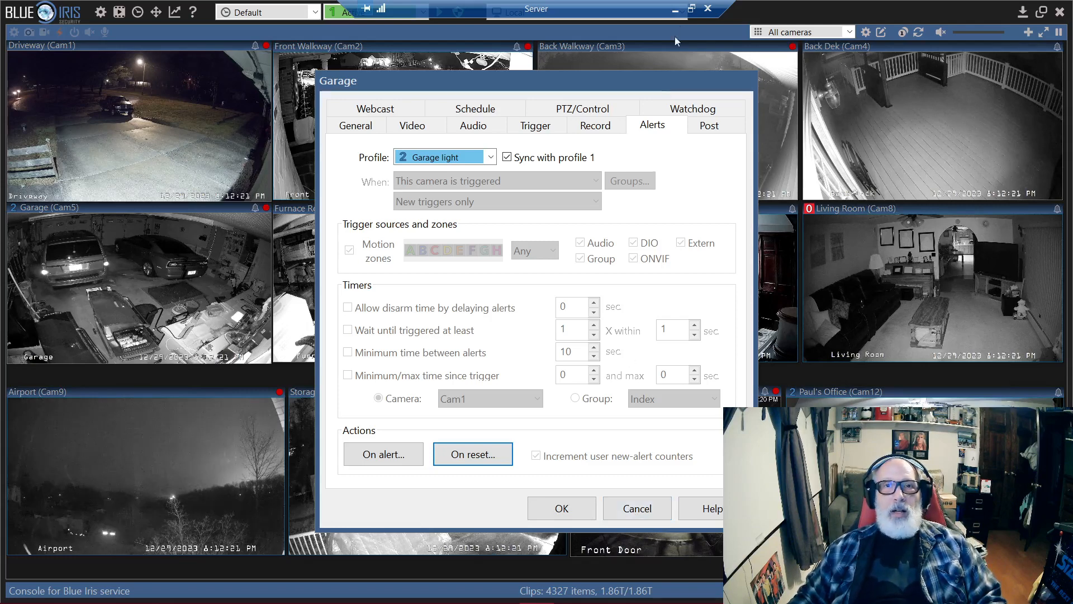
Step: Minimize the remote desktop session and switch to MQTTX
{"action": "left_click", "coordinate": [677, 12]}
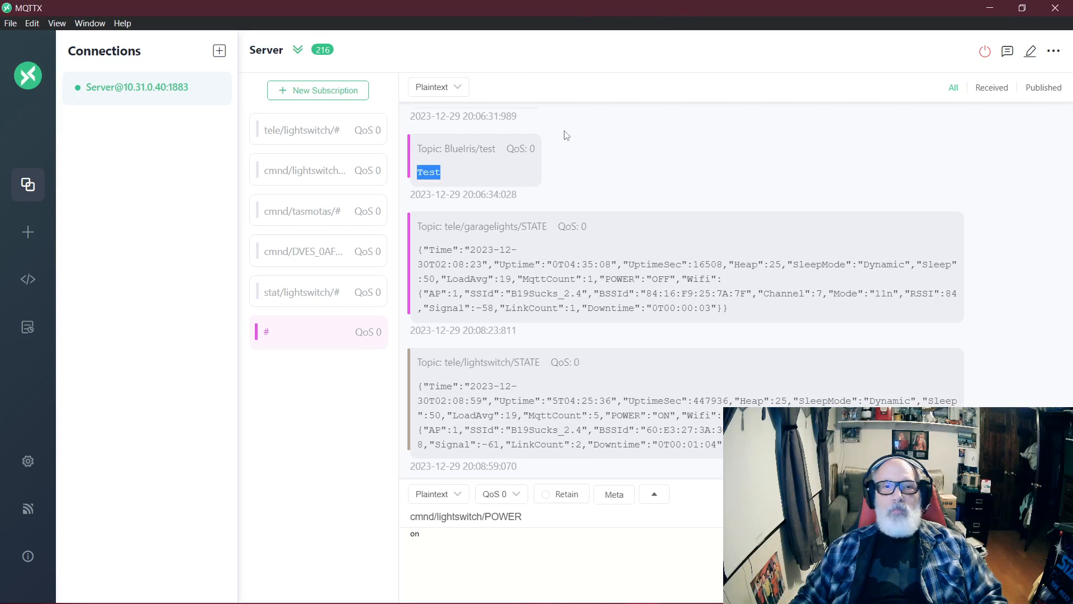